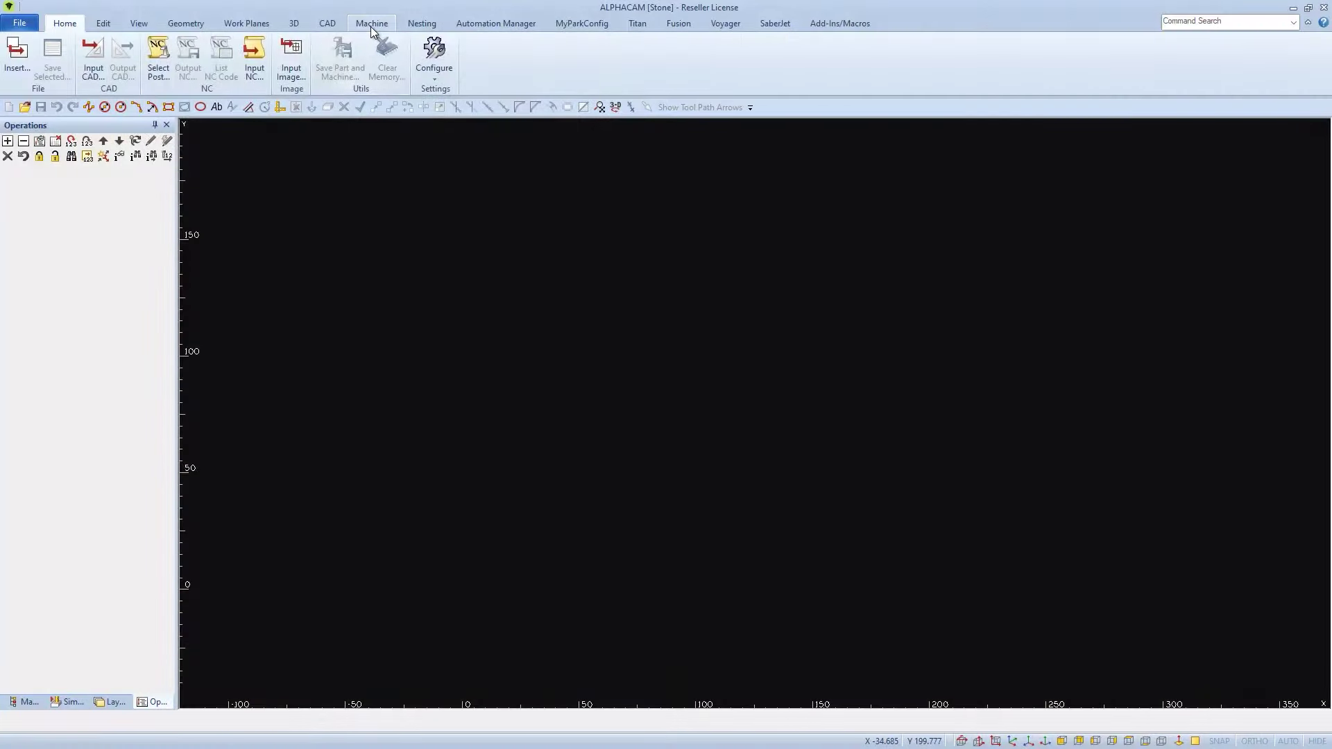
# - Define a new FLAT END tool: number 200, offset 200, length 4, diameter 1.25
pyautogui.click(371, 24)
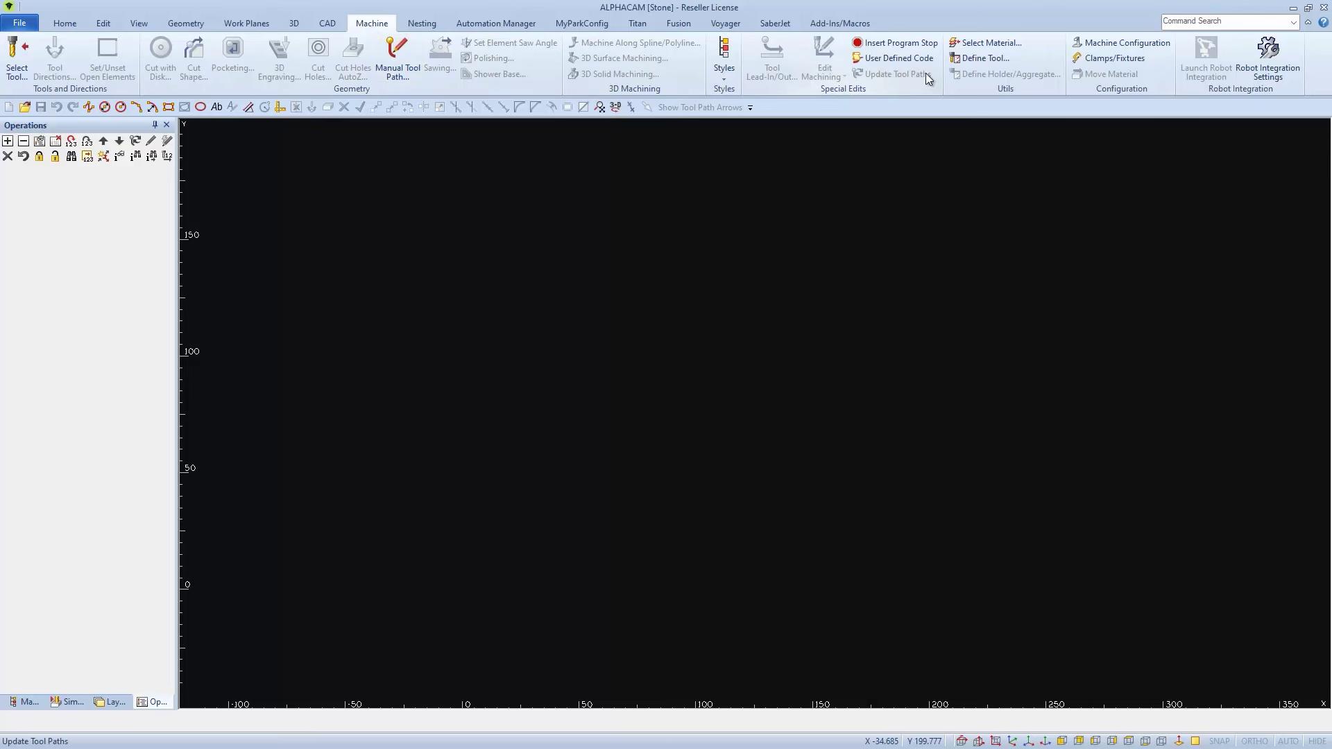
pyautogui.click(963, 61)
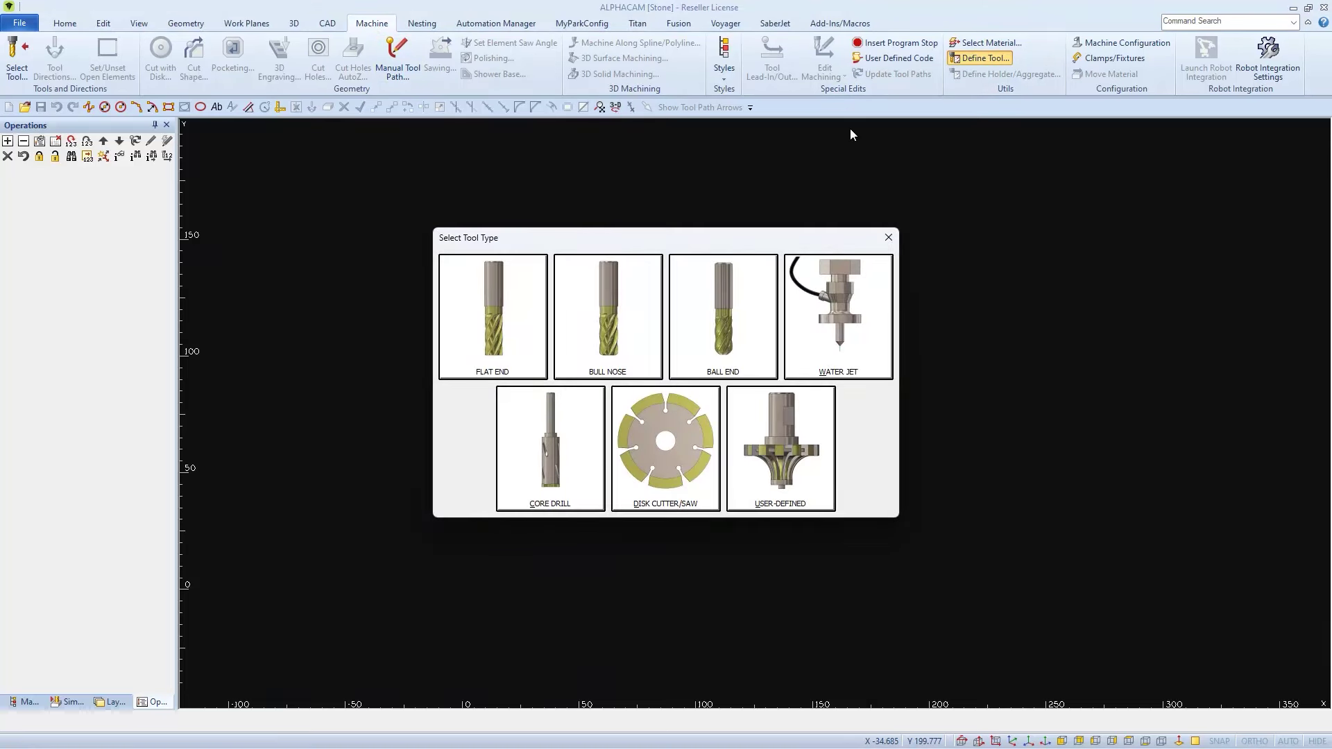
pyautogui.click(510, 314)
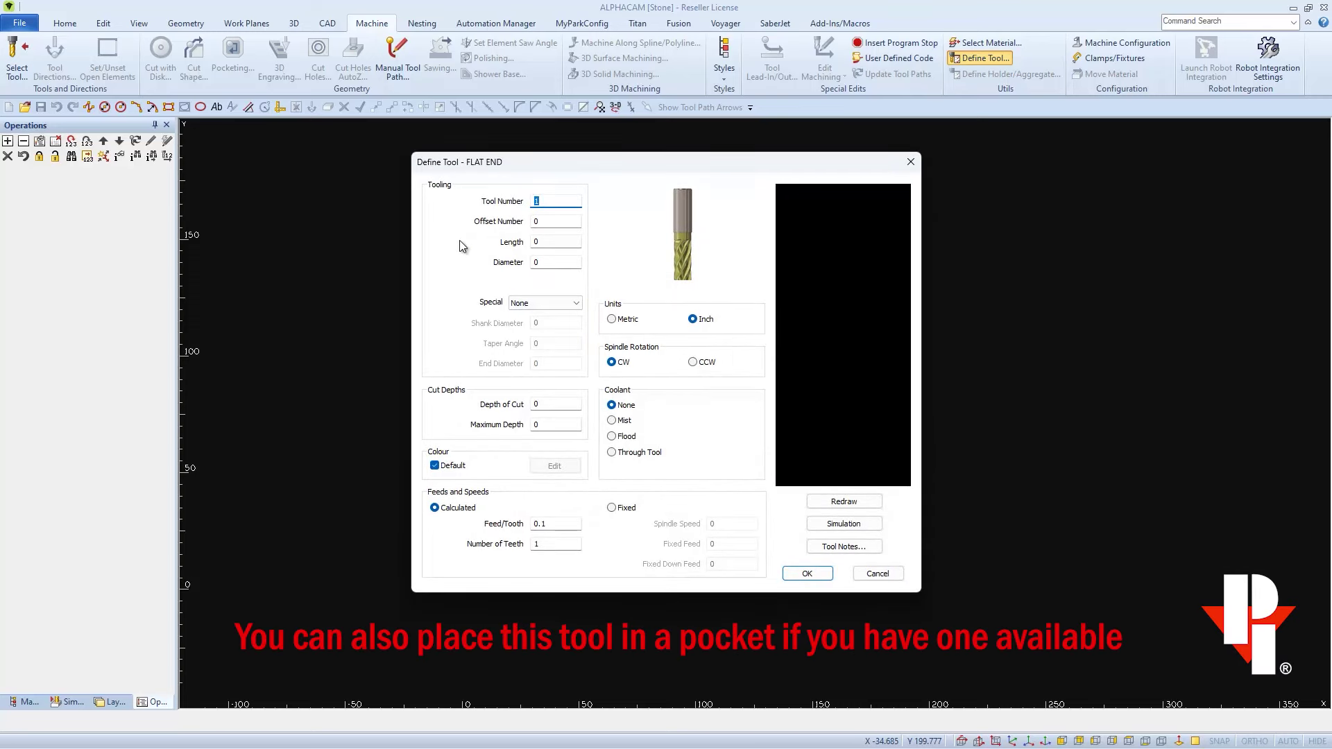
pyautogui.write('200')
pyautogui.press('Tab')
pyautogui.write('20')
pyautogui.press('Tab')
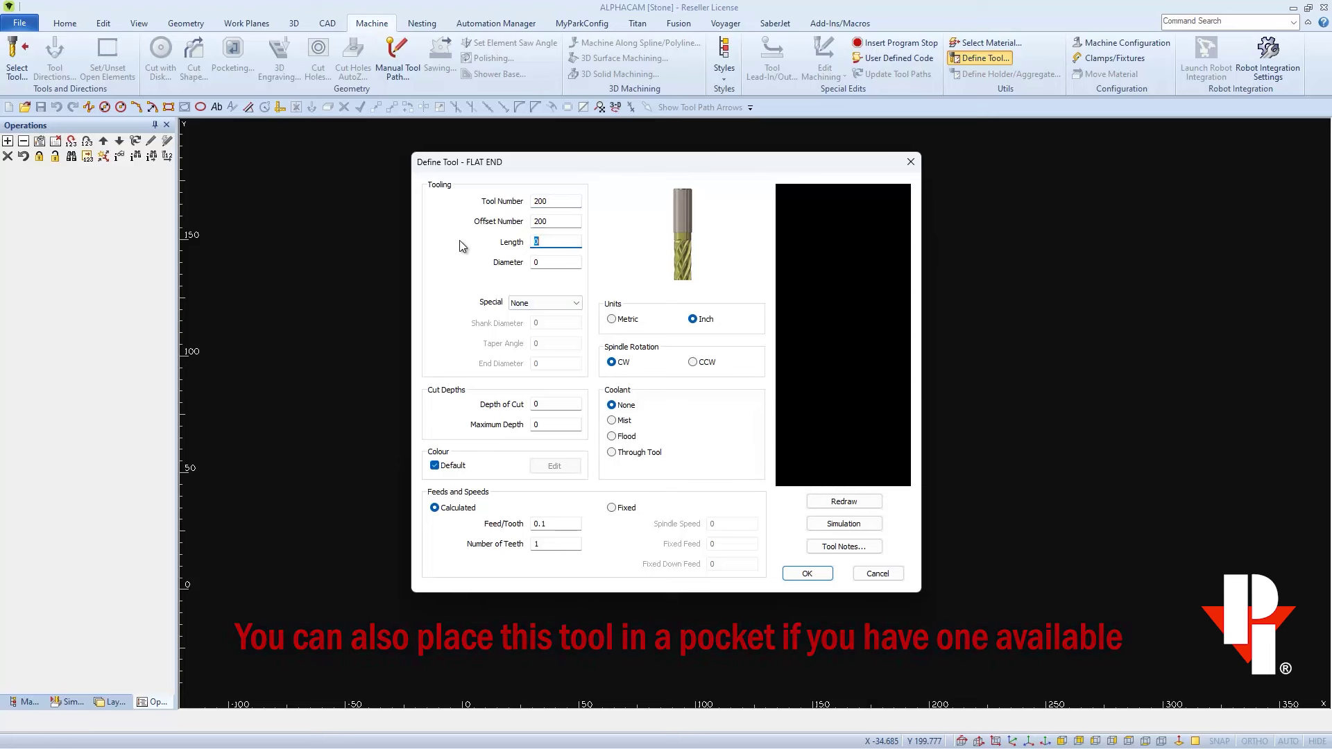
pyautogui.write('4')
pyautogui.press('Tab')
pyautogui.write('1')
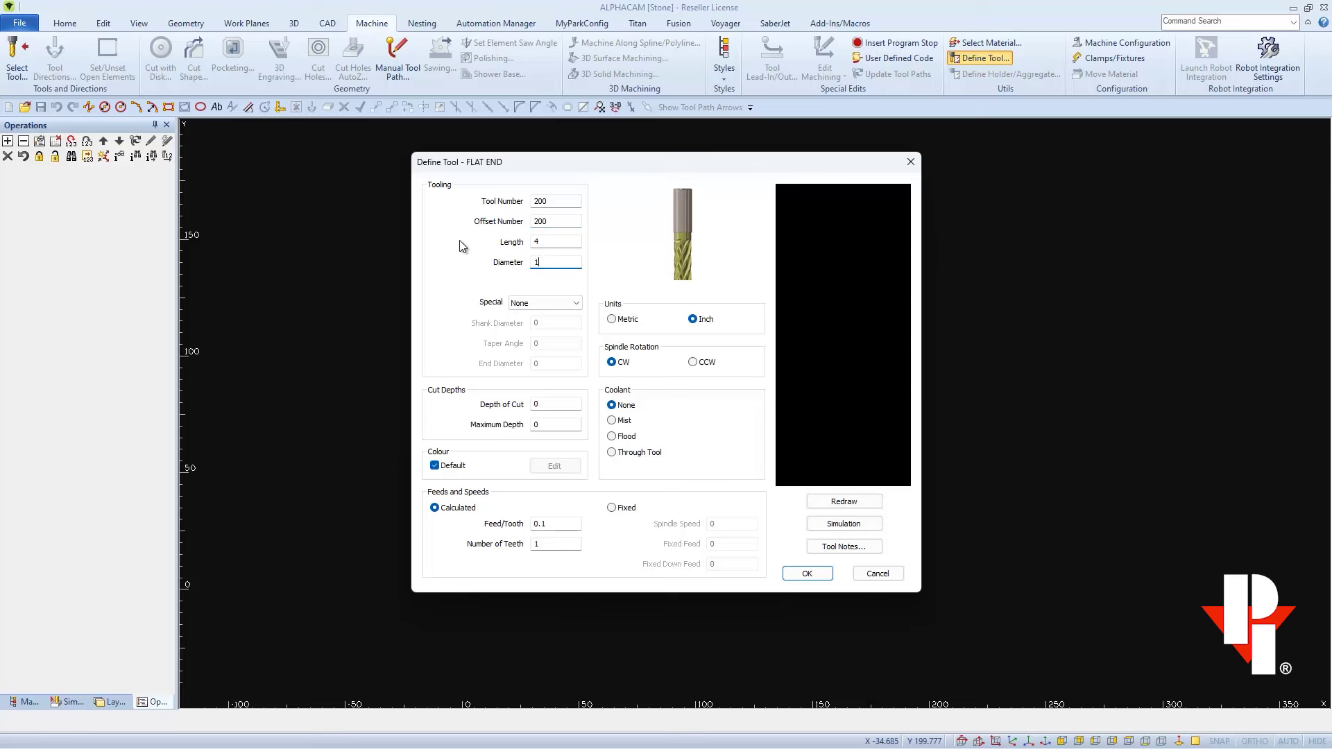
pyautogui.write('.25')
# - Switch the tool to Fixed feeds with spindle speed 500, feed 10 and down feed 10
pyautogui.click(610, 509)
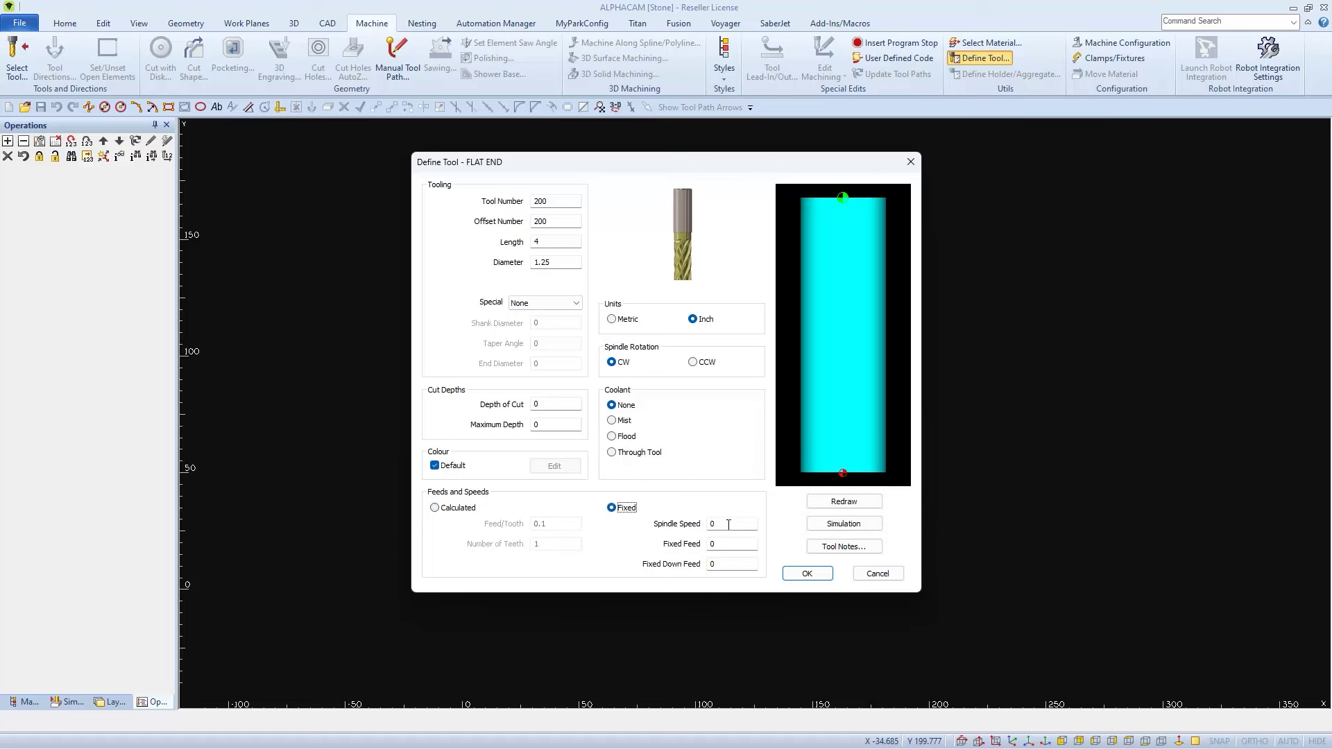
pyautogui.click(729, 525)
pyautogui.write('500')
pyautogui.press('Tab')
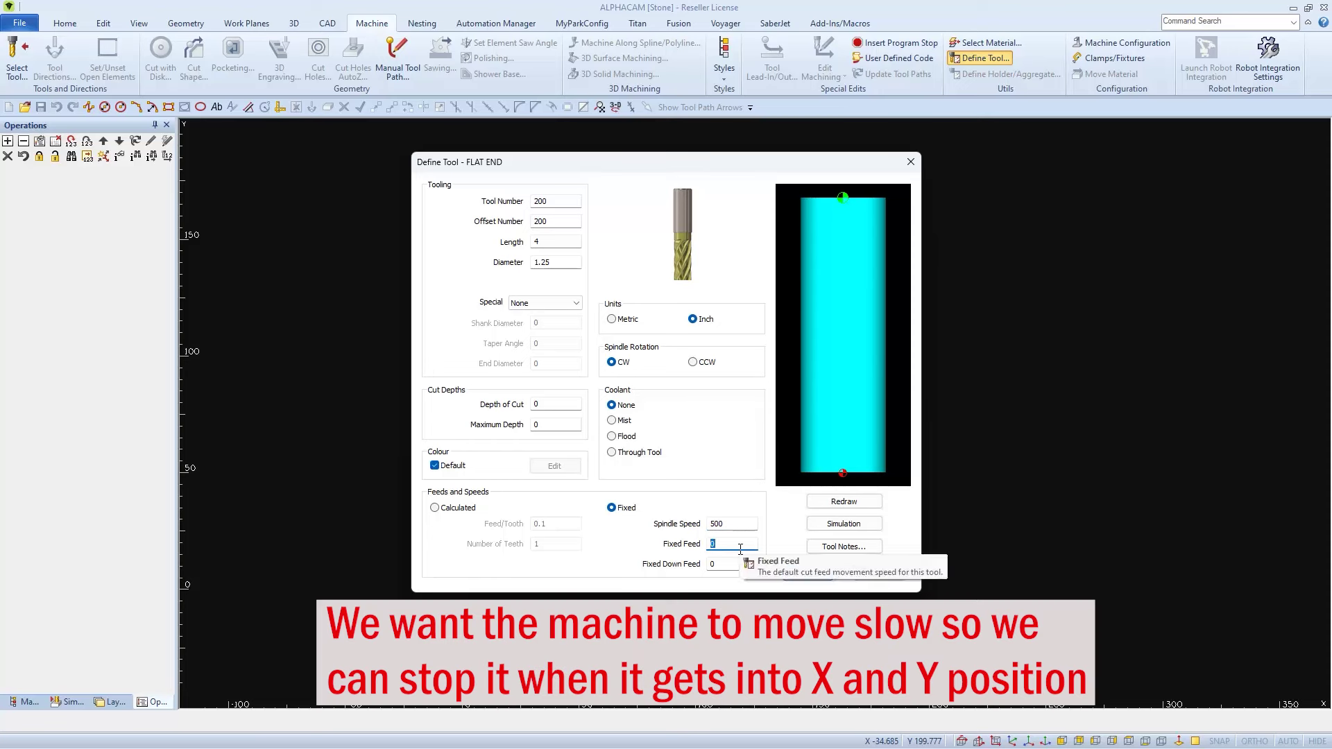
pyautogui.write('10')
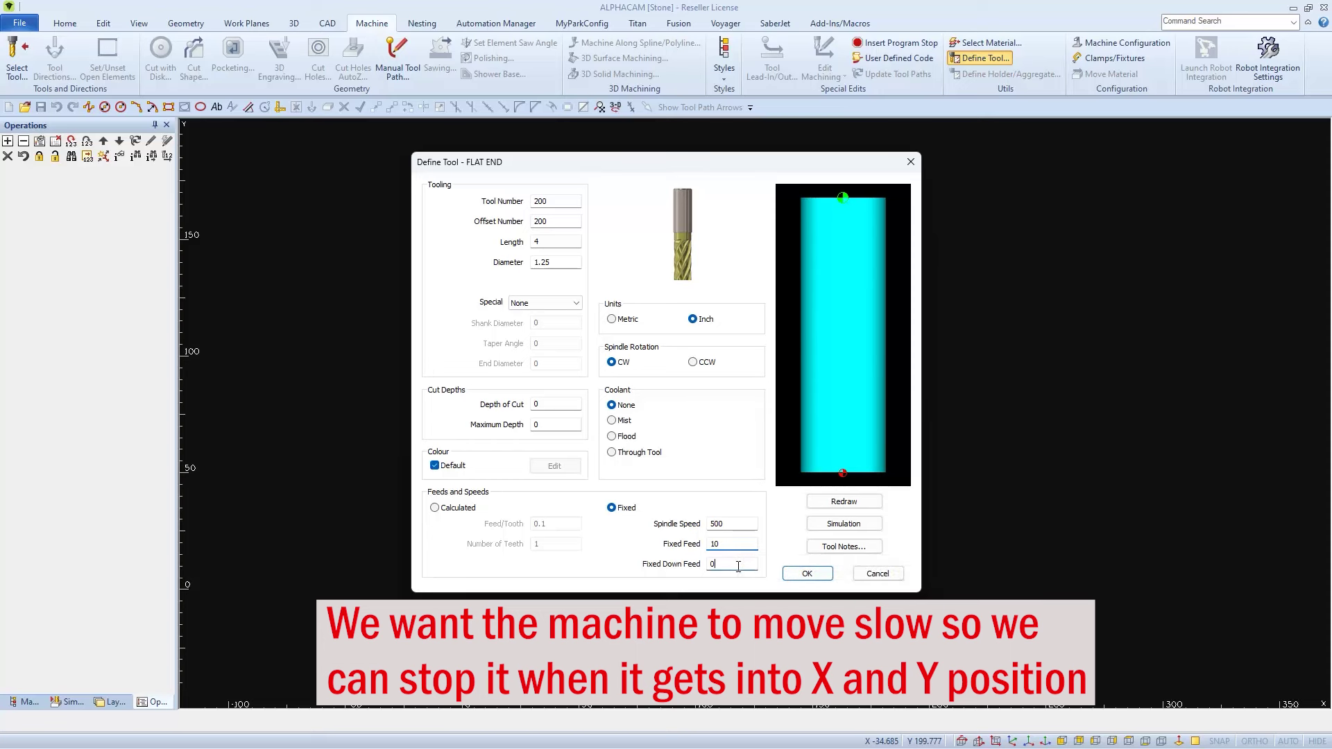
pyautogui.click(738, 565)
pyautogui.write('10')
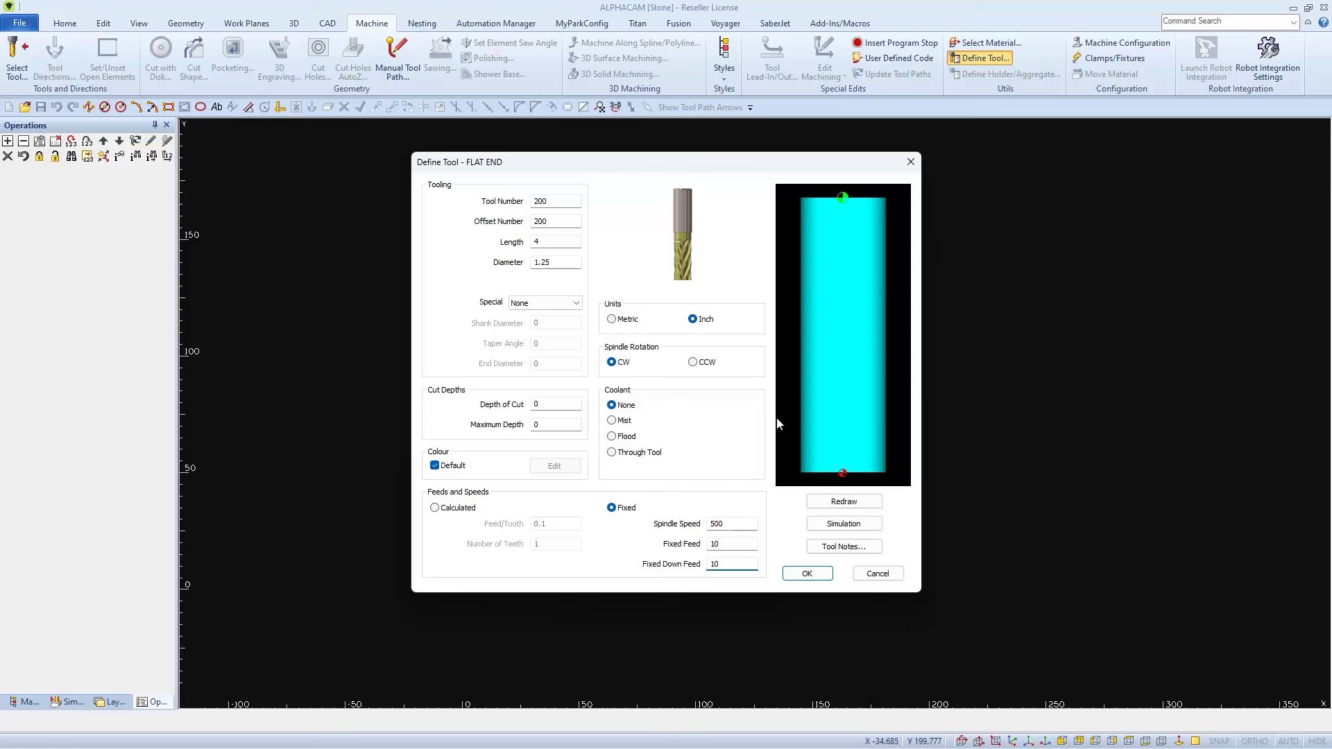
# - Set the tool's special shape to Taper with a 45° angle and 0 end diameter
pyautogui.click(579, 306)
pyautogui.click(549, 324)
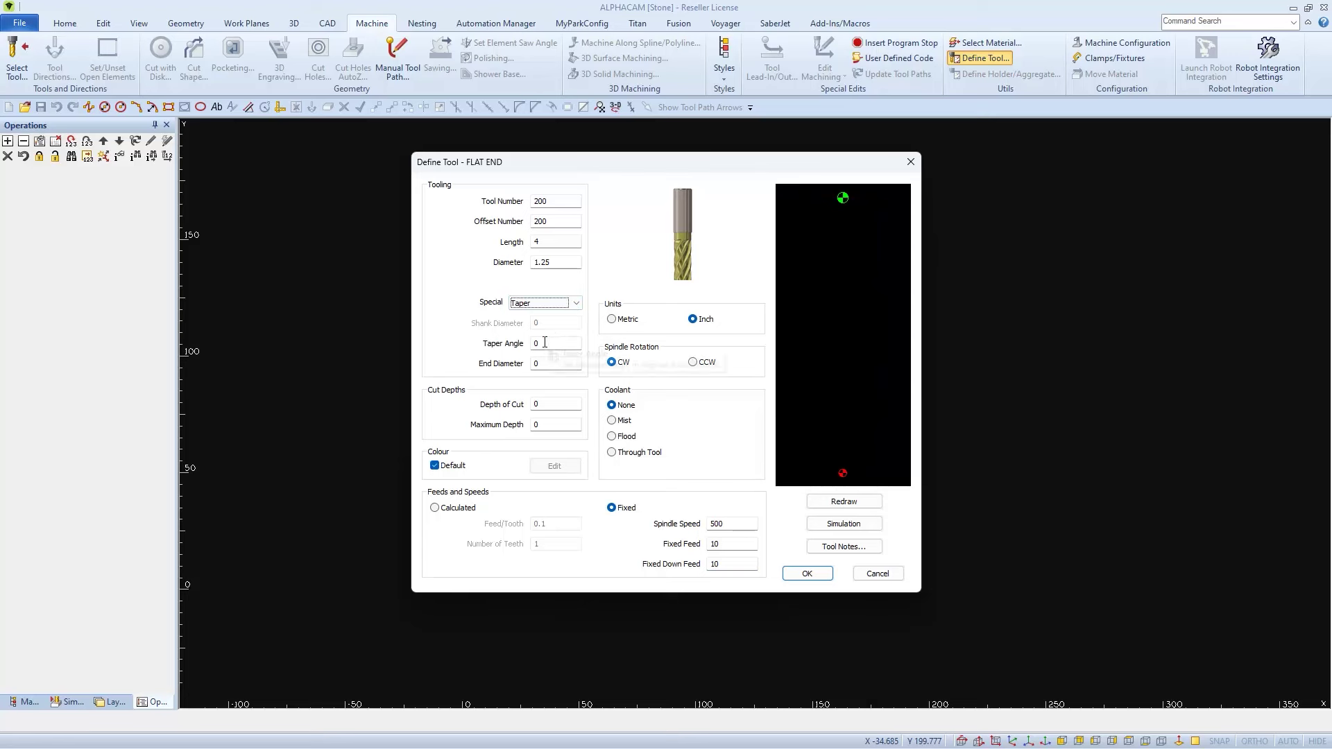
pyautogui.click(544, 342)
pyautogui.write('45')
pyautogui.click(554, 364)
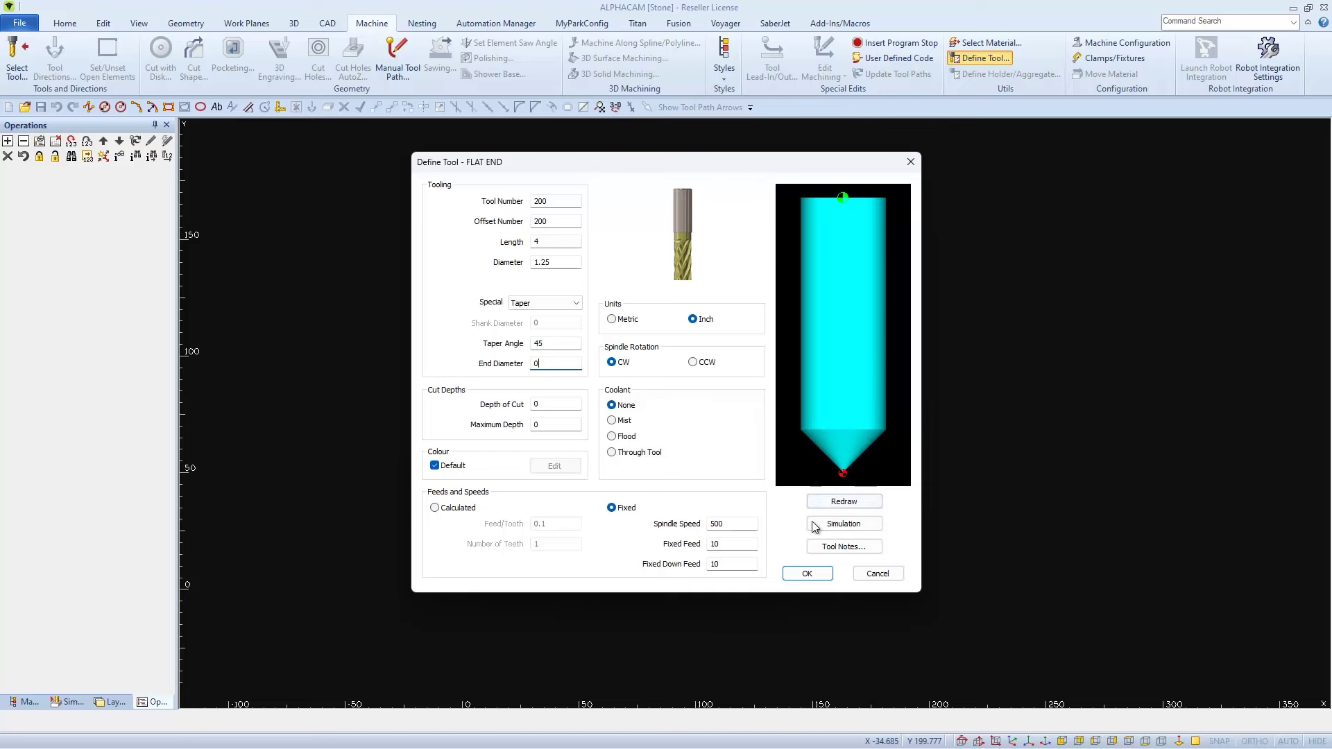
# - Save the tool definition as '(200) Pin Locator Tool'
pyautogui.click(807, 574)
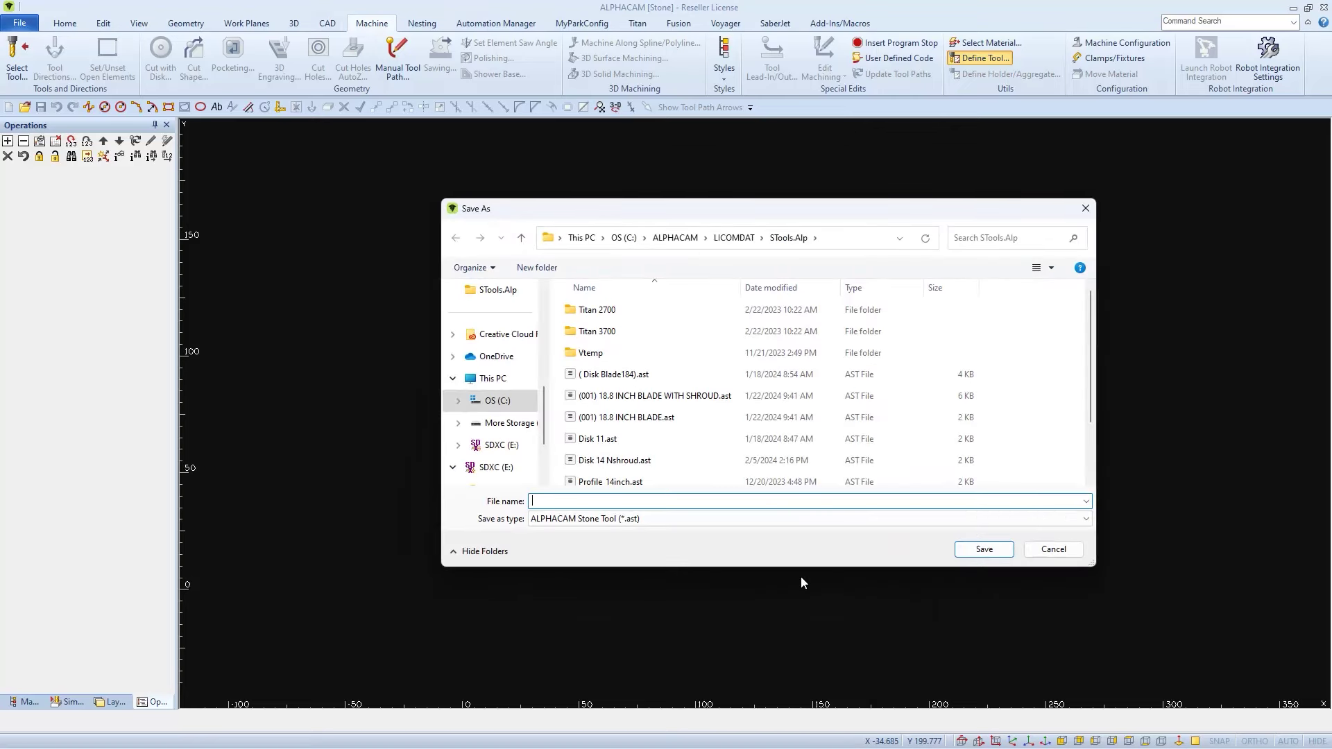
pyautogui.write('(200) Pin Locator Tool')
pyautogui.click(984, 549)
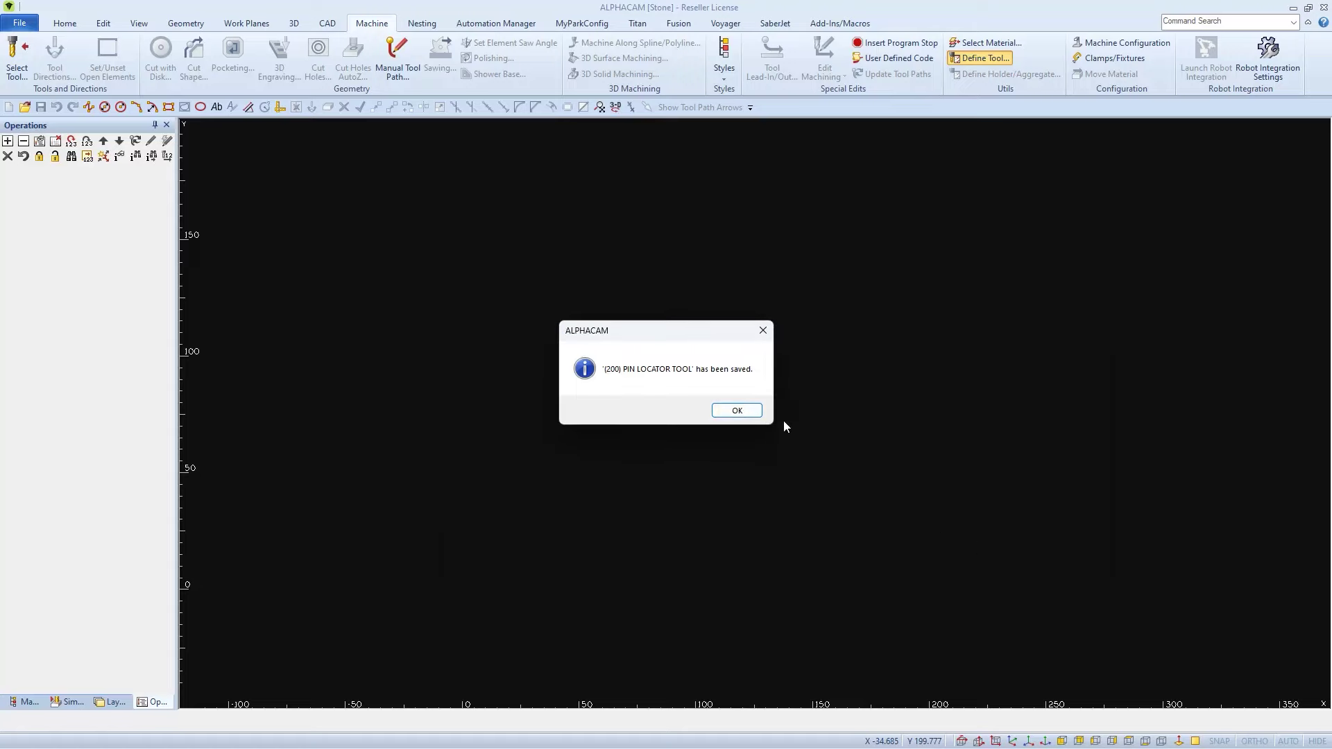
pyautogui.click(737, 410)
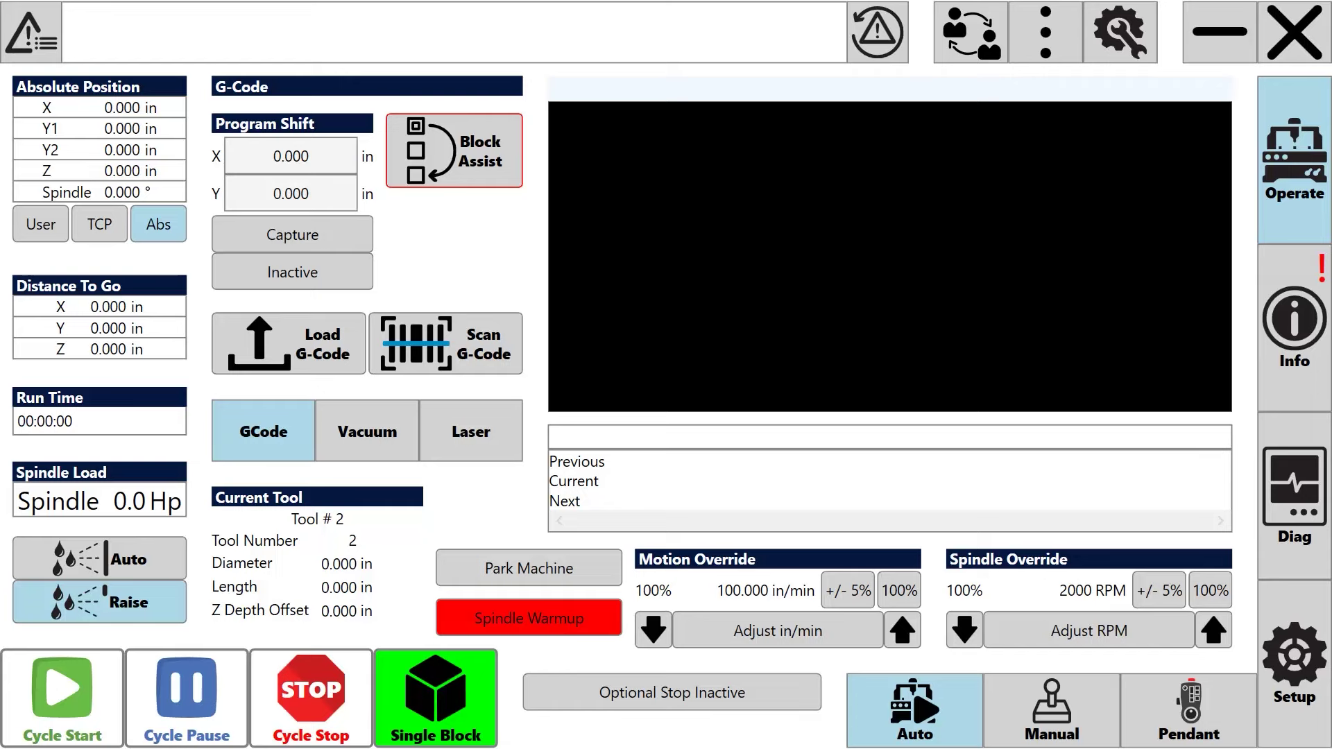
# - In the controller's Tool Library, edit Tool # 200 and describe it as 'Part Pin Locator'
pyautogui.click(1296, 666)
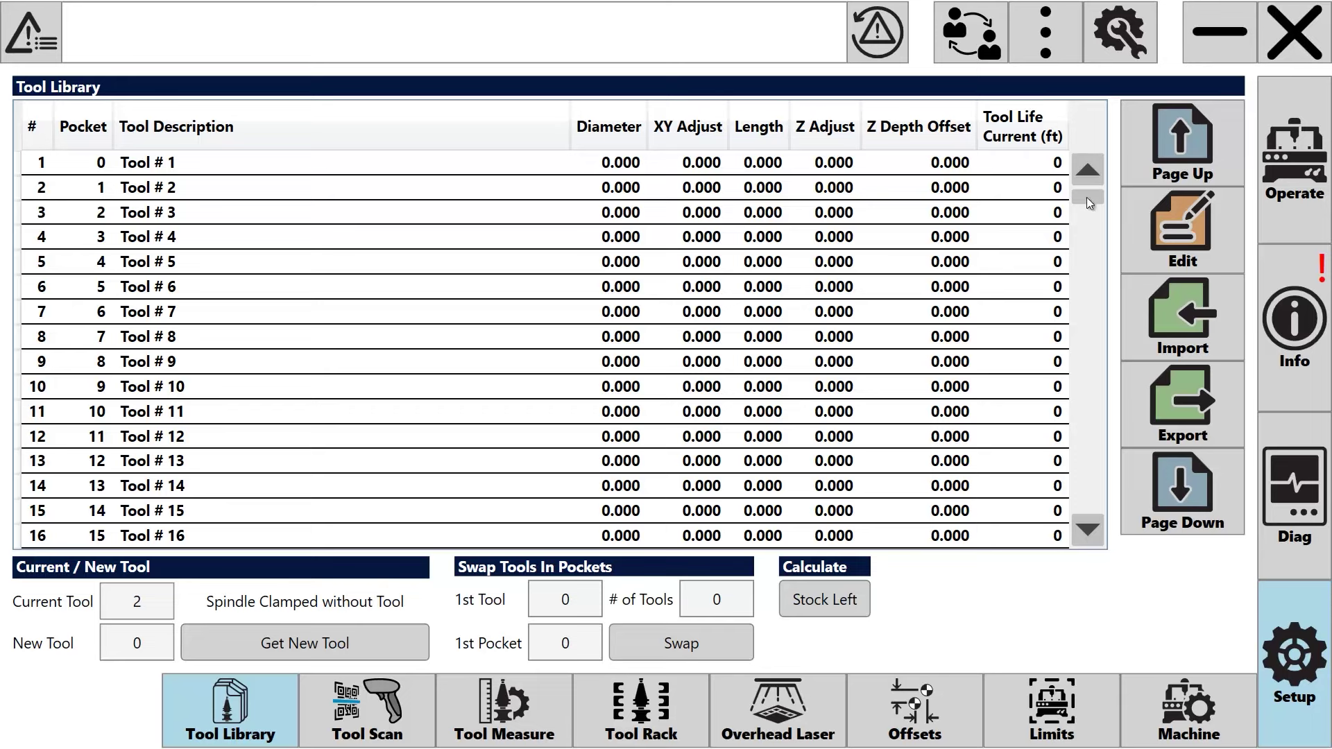
pyautogui.moveTo(1086, 199); pyautogui.dragTo(1062, 414)
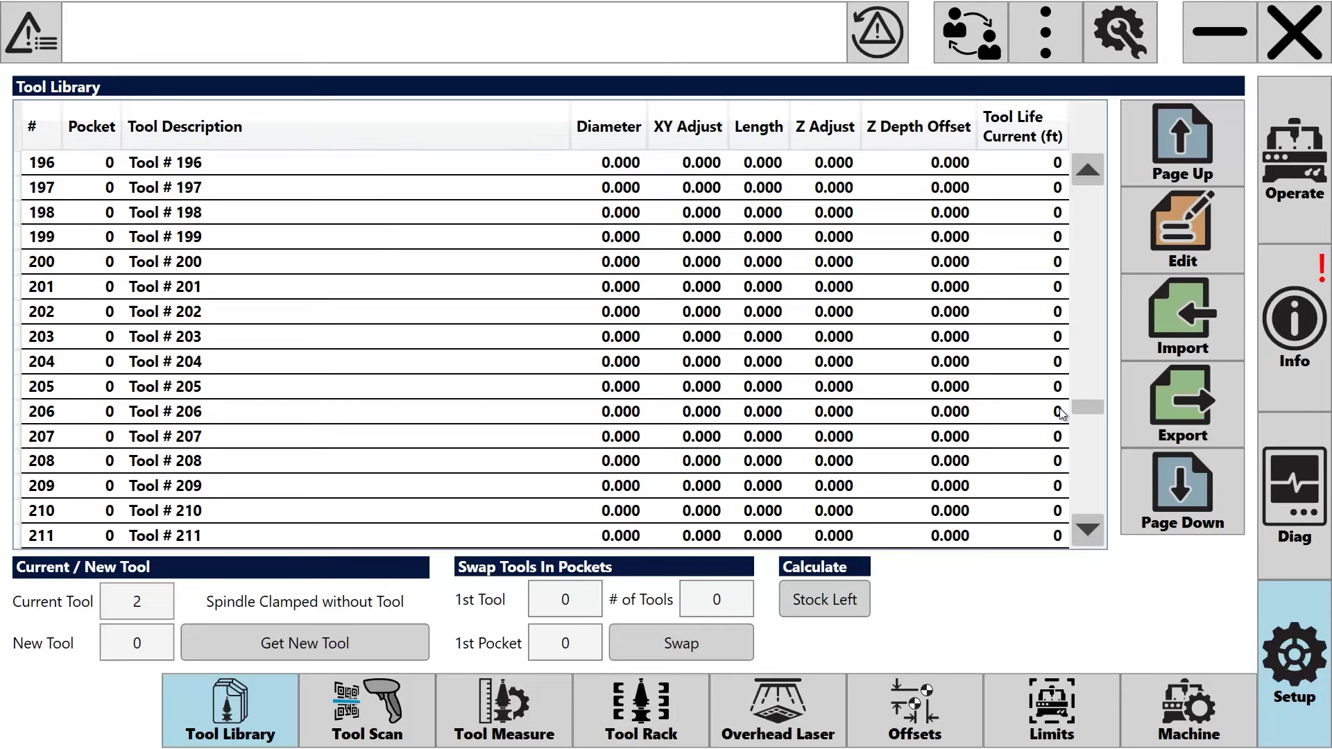
pyautogui.click(231, 263)
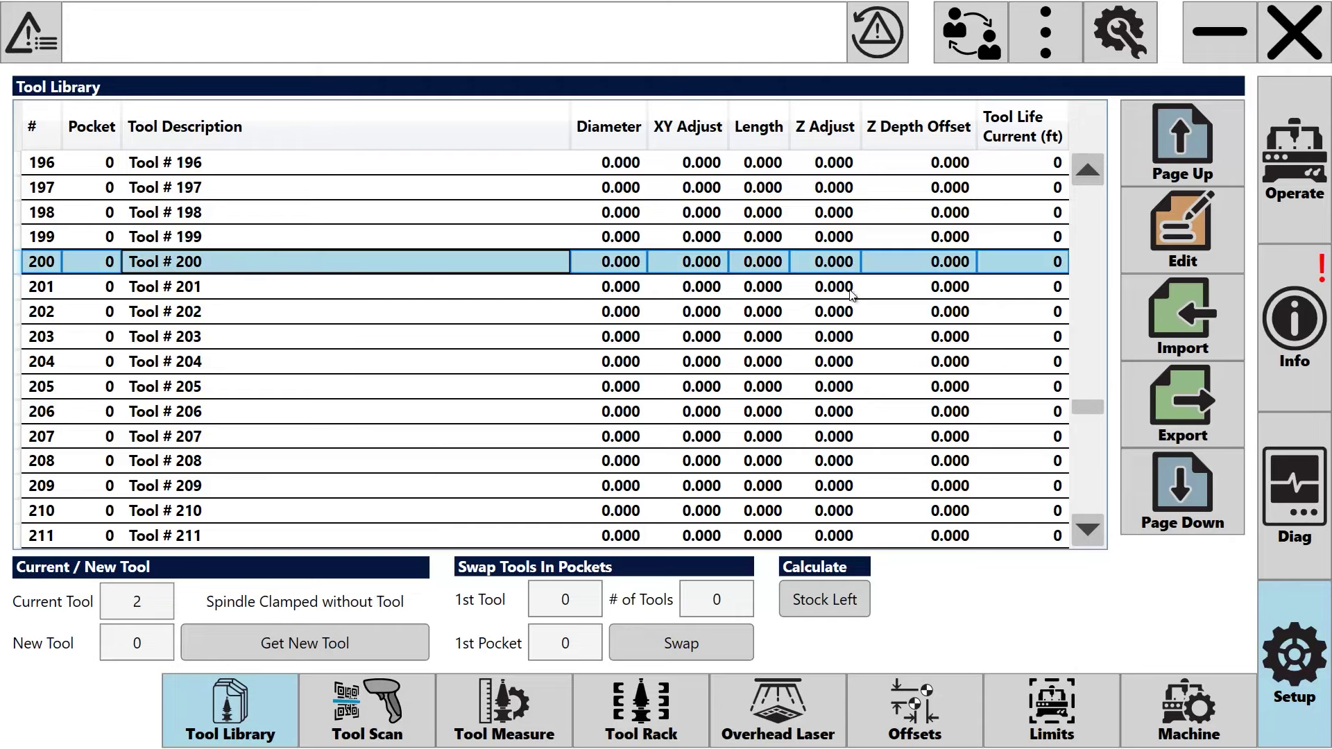
pyautogui.click(1183, 233)
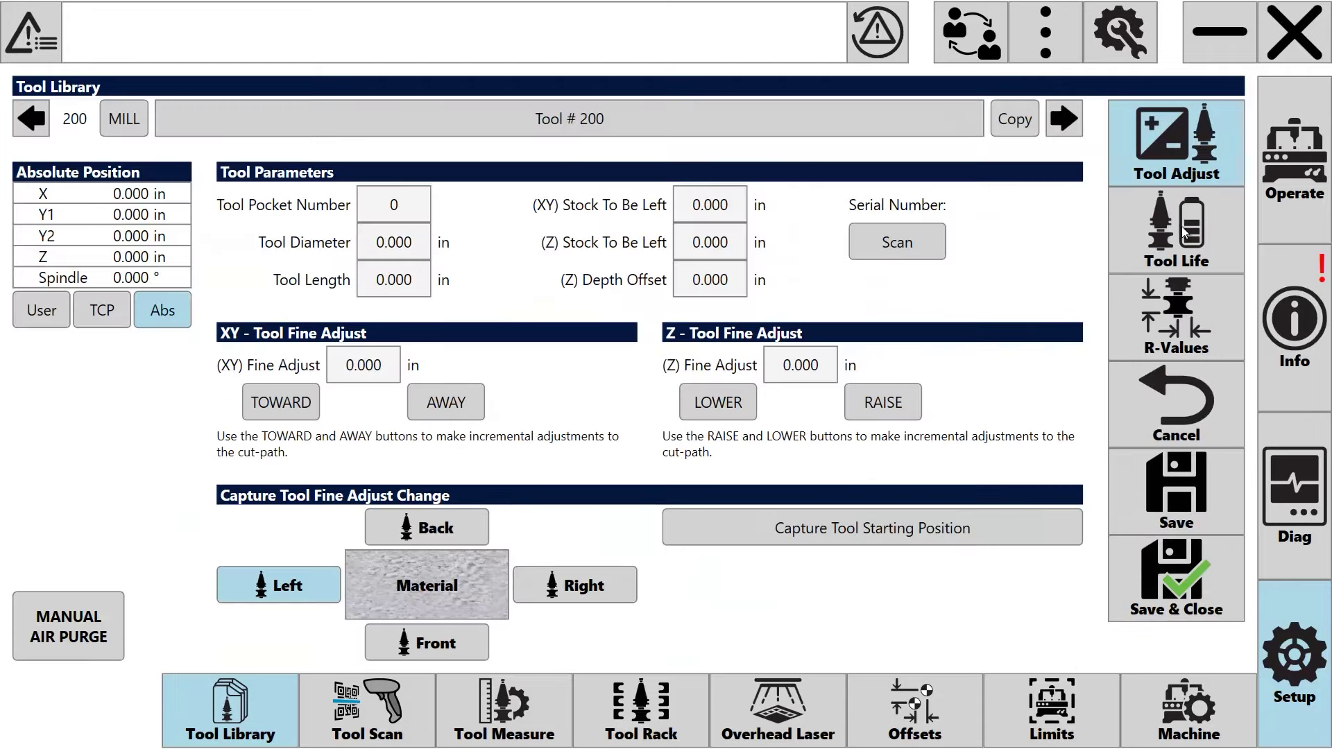
pyautogui.click(615, 119)
pyautogui.write('Part Pin Locator')
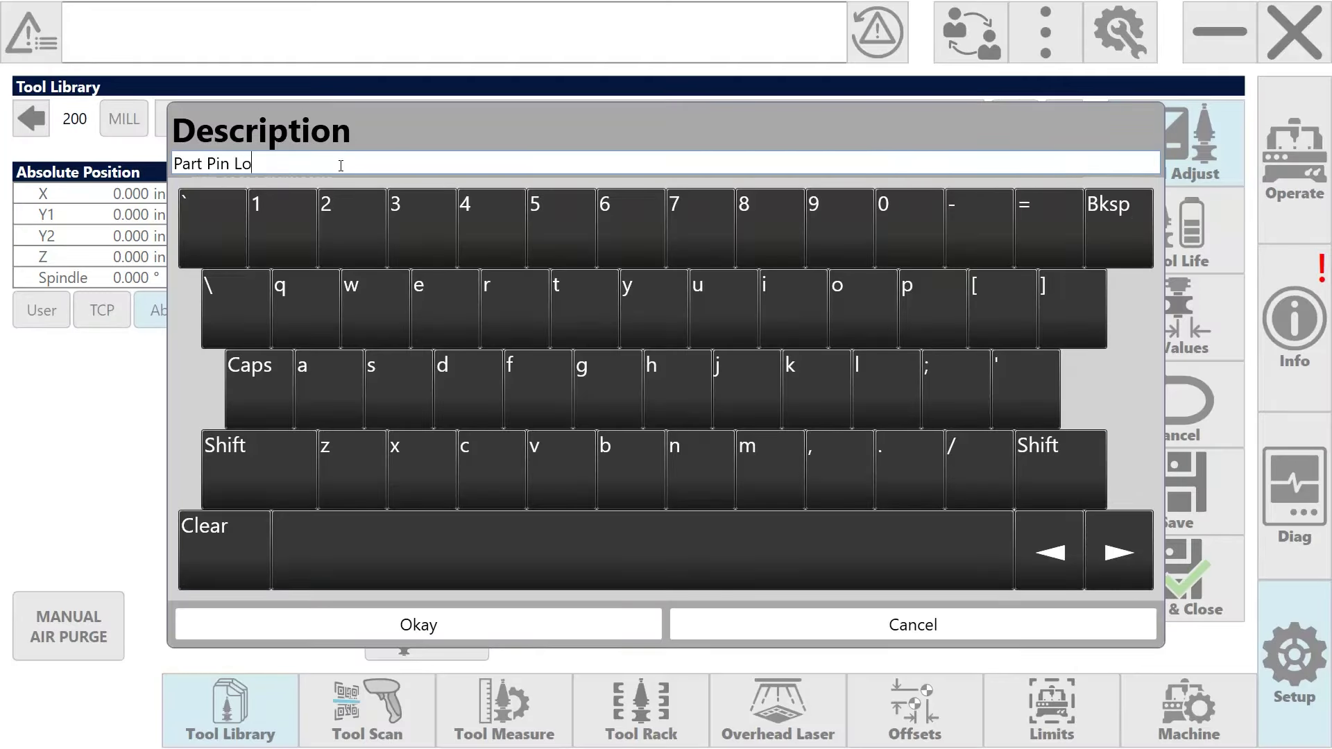
pyautogui.click(416, 614)
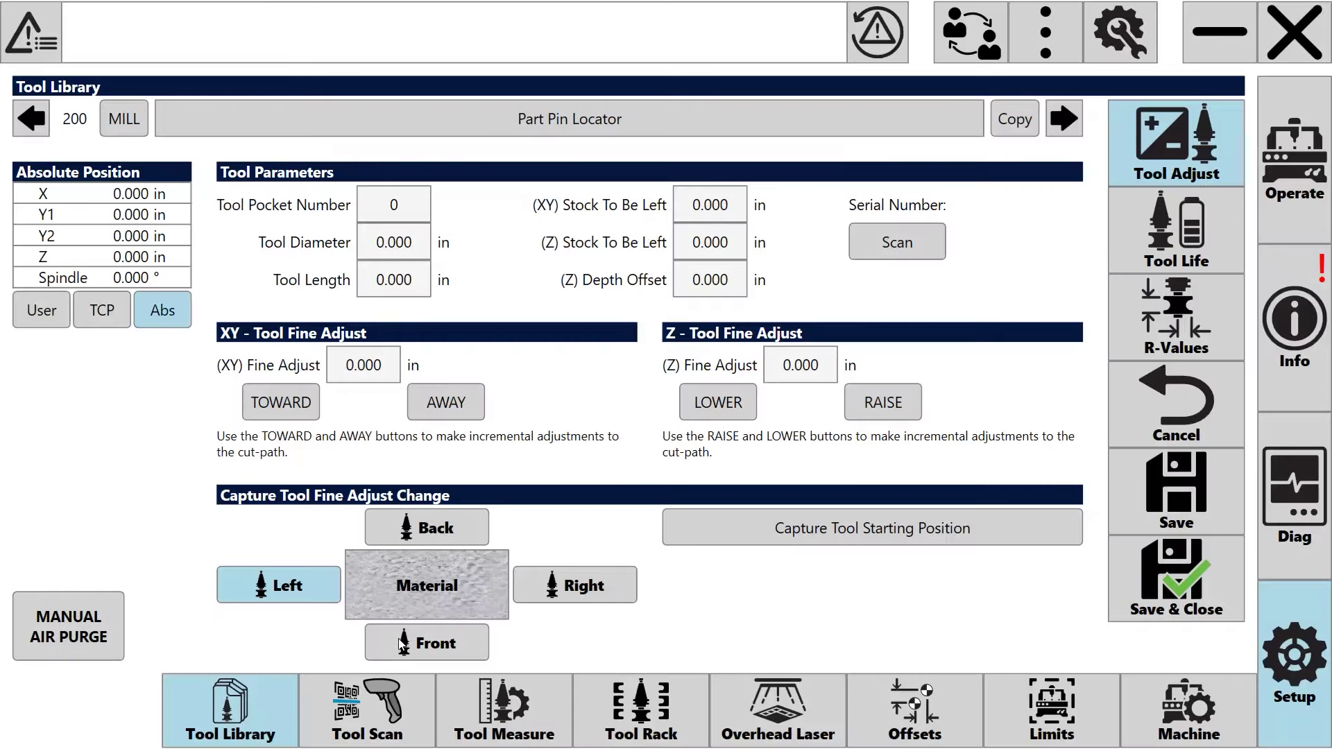
# - Set tool 200's pocket number to 200 on the keypad
pyautogui.click(412, 213)
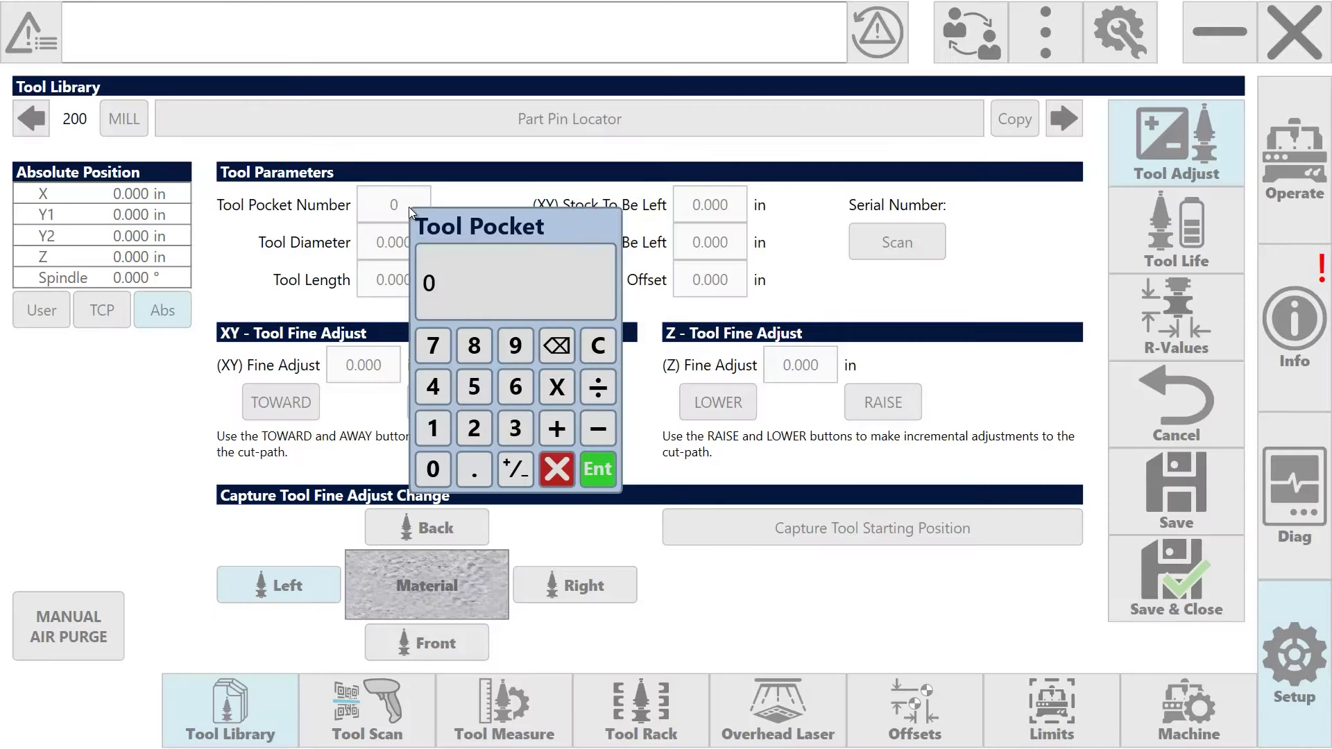
pyautogui.click(474, 428)
pyautogui.click(433, 469)
pyautogui.click(433, 470)
pyautogui.click(609, 480)
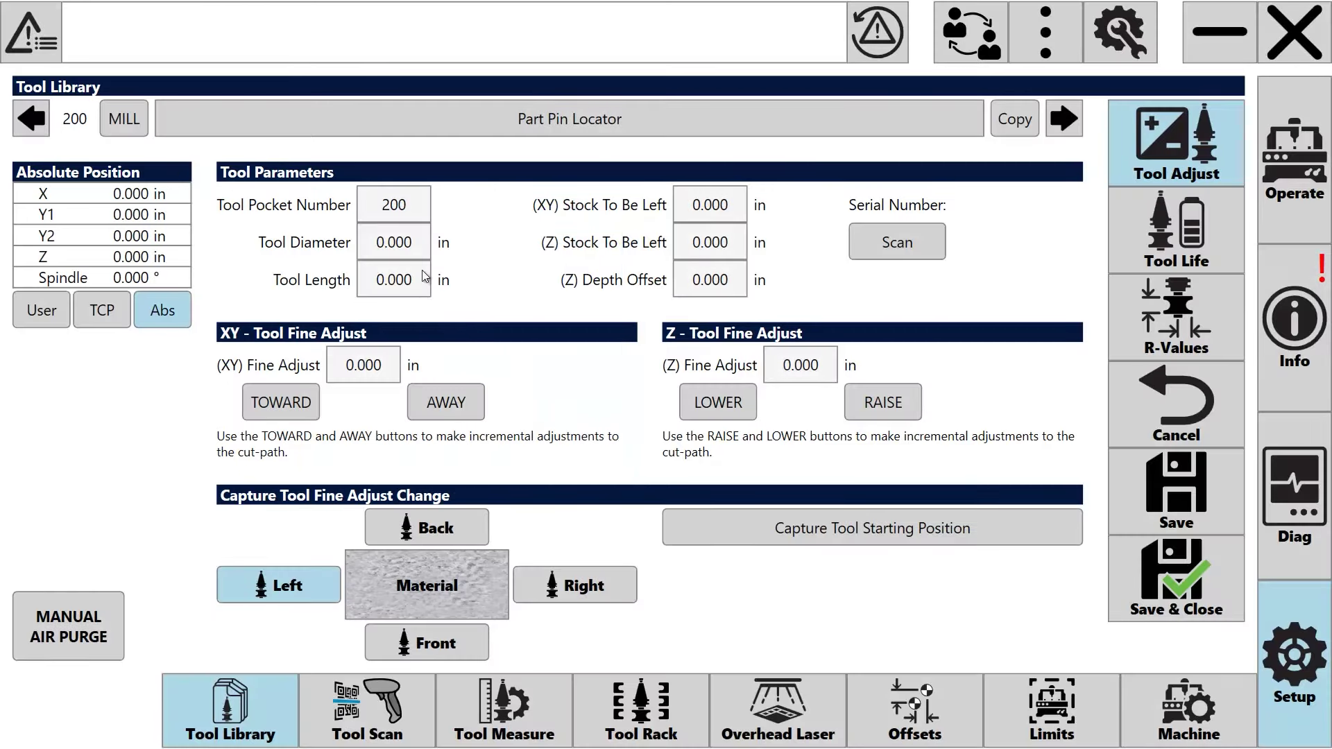
# - Enter tool 200's diameter as 1.25 and its length as 4
pyautogui.click(414, 244)
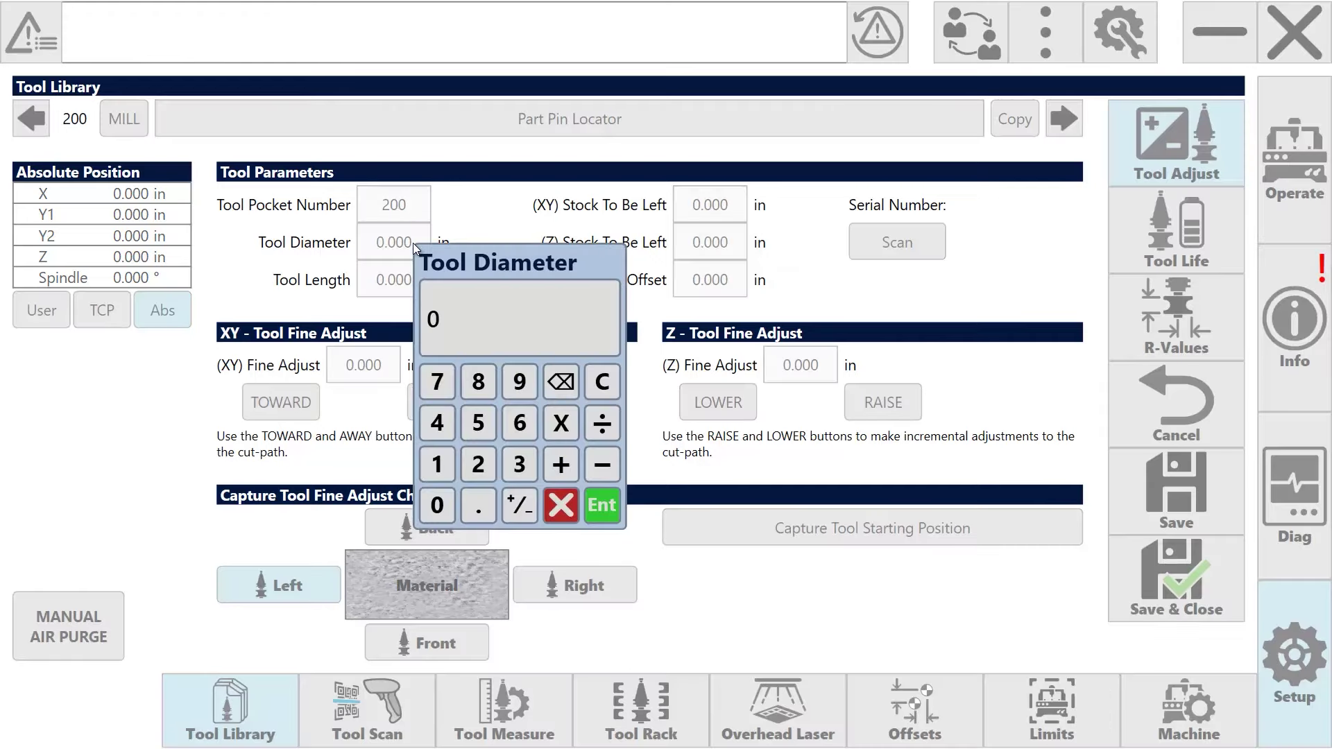
pyautogui.click(435, 479)
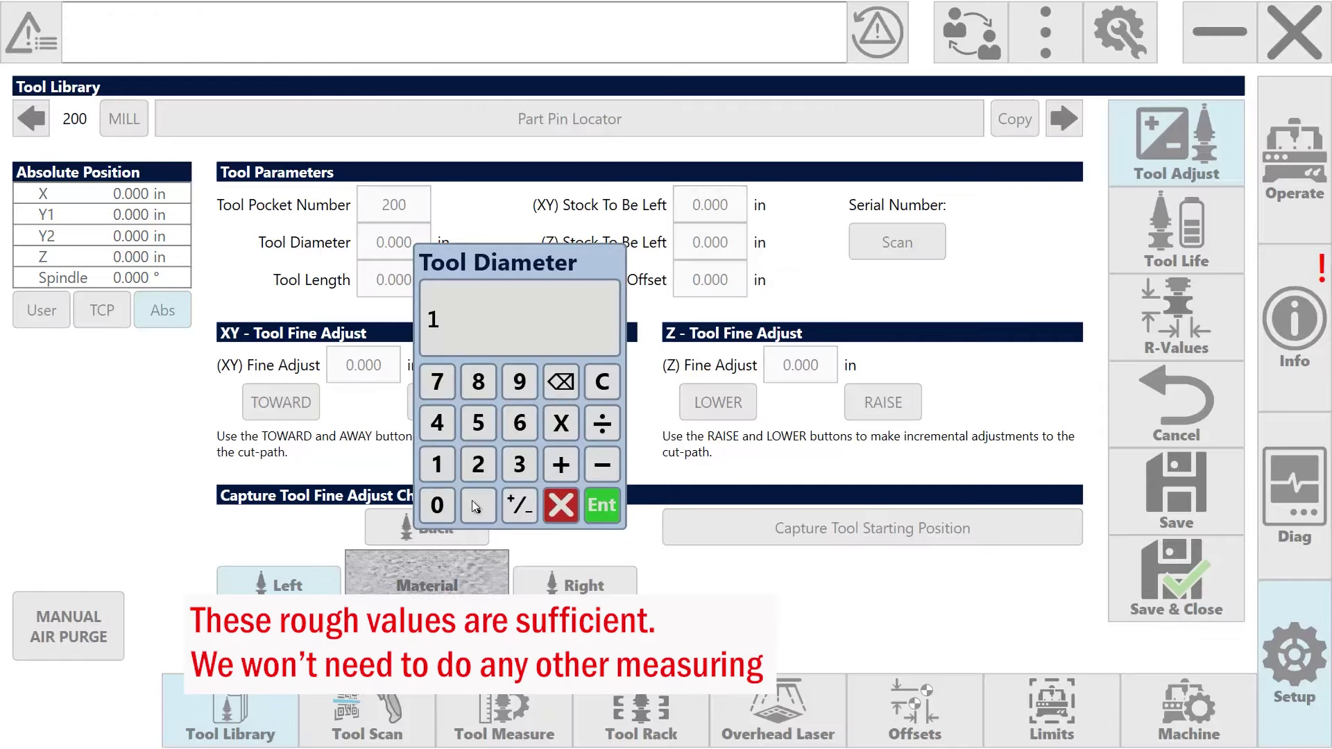
pyautogui.click(485, 478)
pyautogui.click(473, 430)
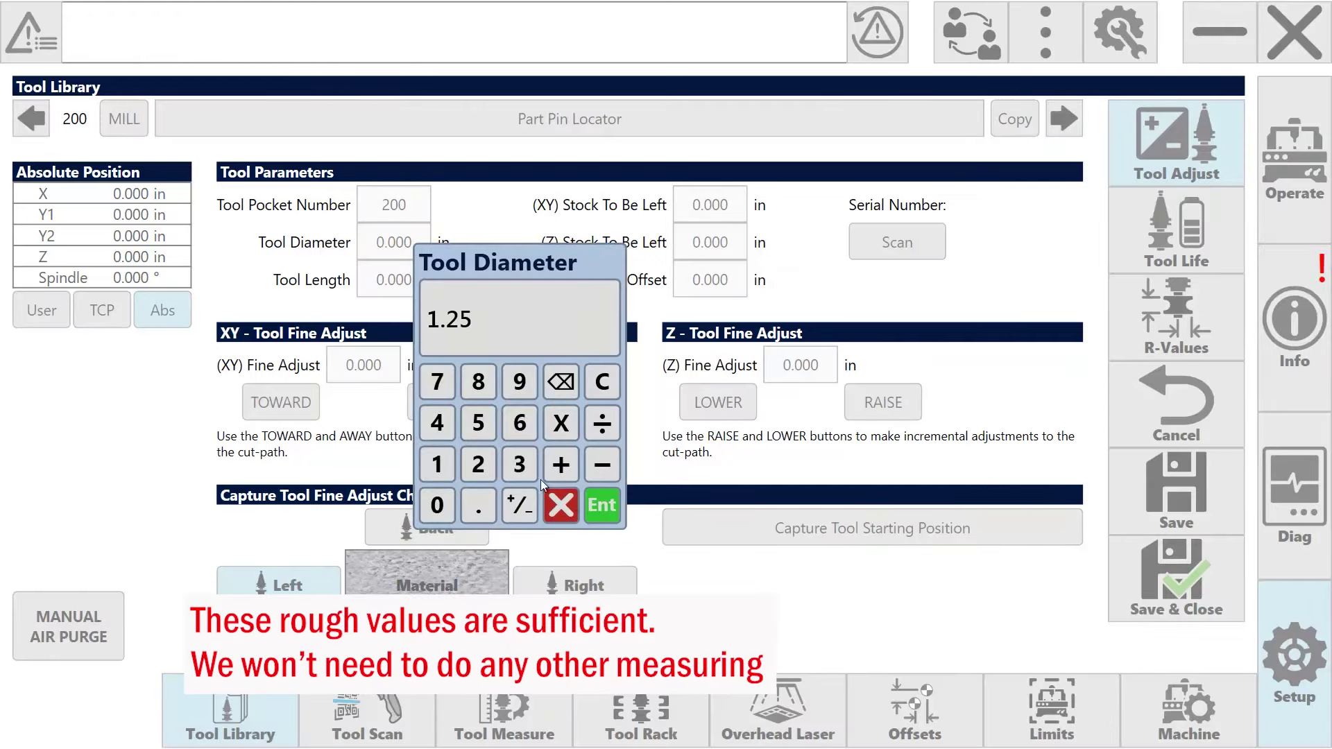
pyautogui.click(597, 507)
pyautogui.click(410, 284)
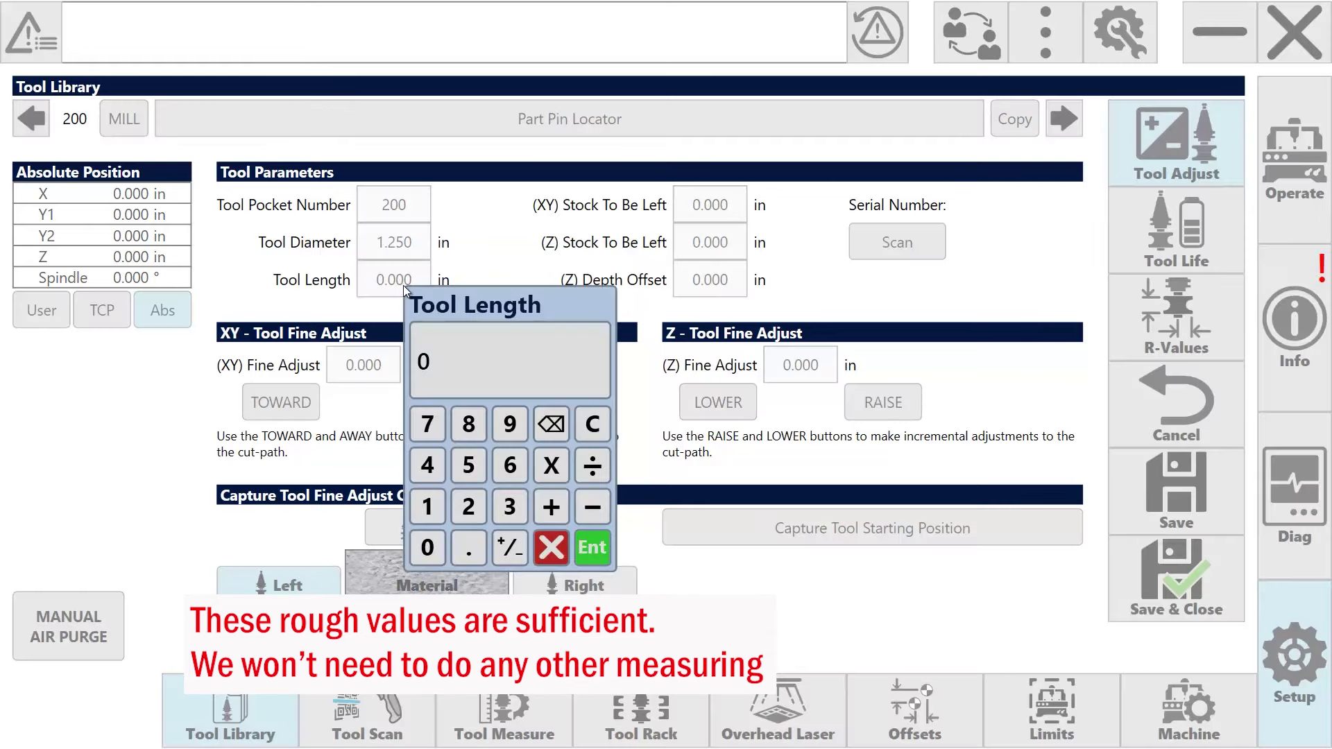
pyautogui.click(428, 465)
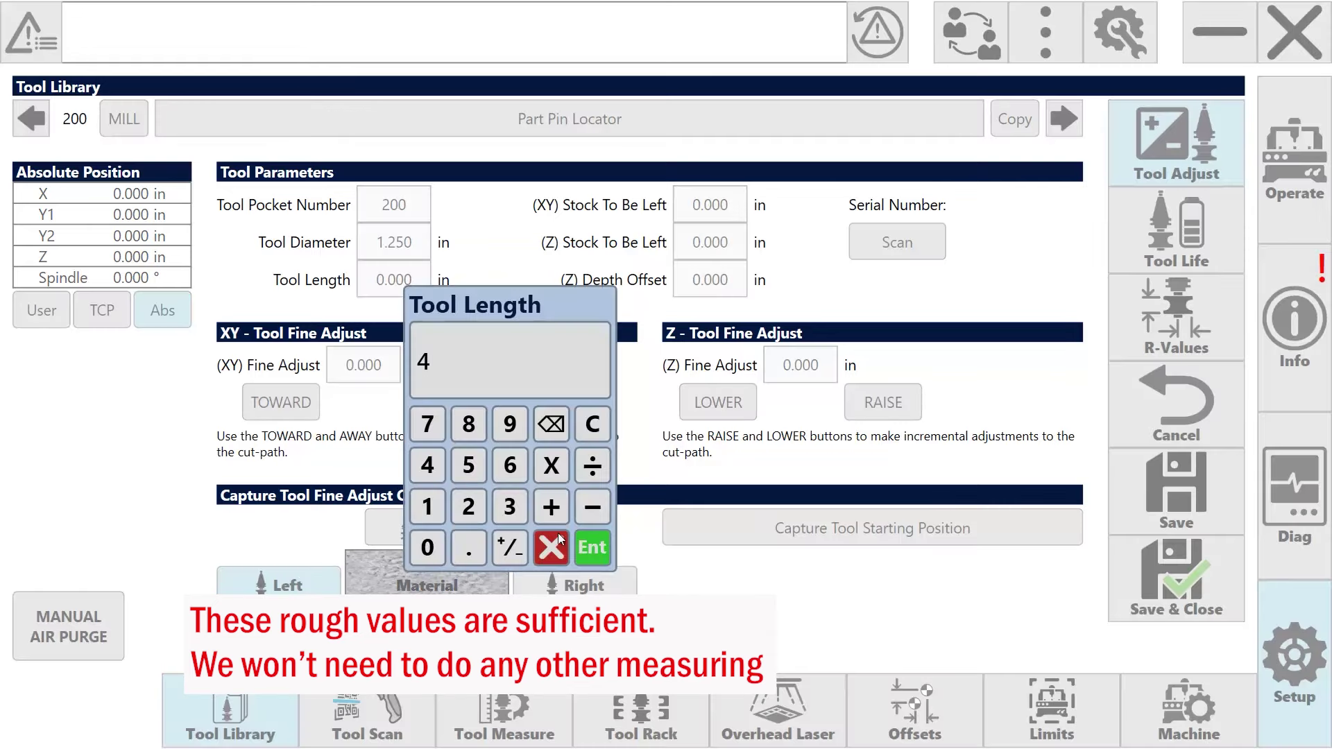
pyautogui.click(593, 554)
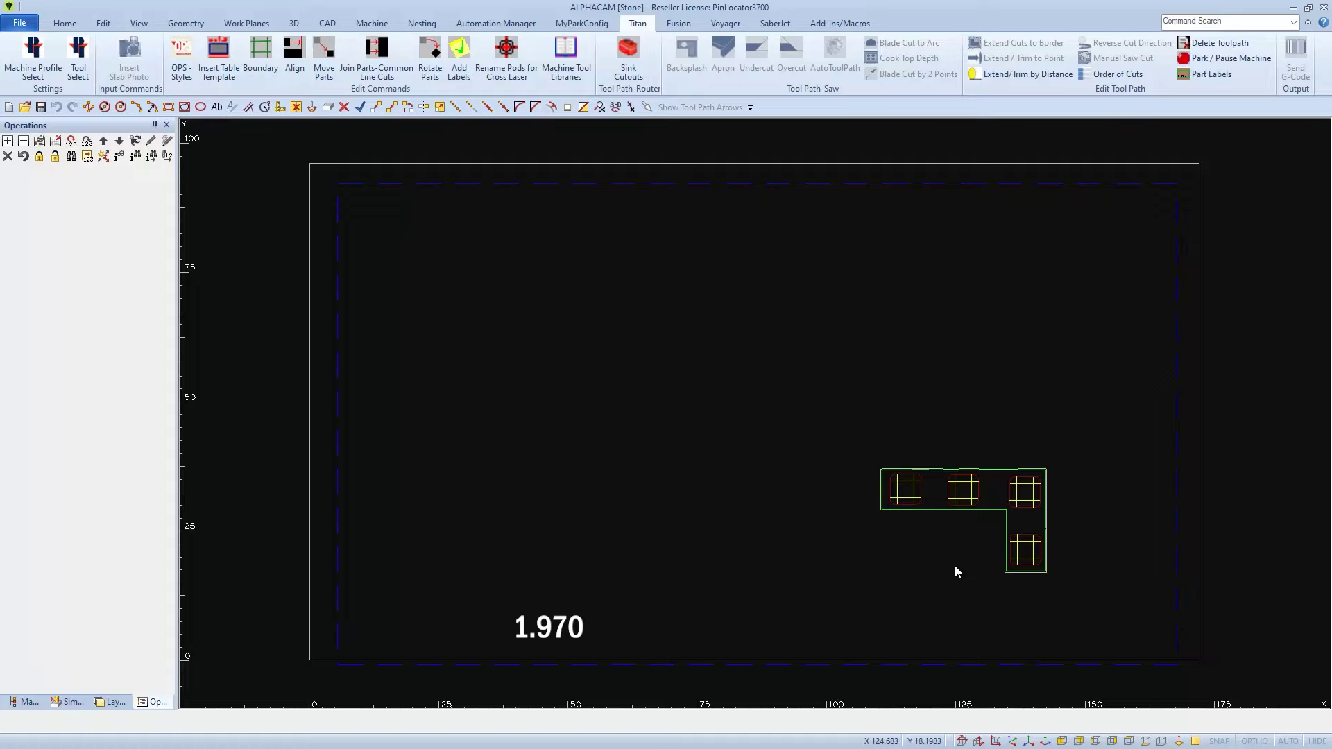
# - Draw a 1.970-diameter circle to the right of the zoomed-in L-shaped part
pyautogui.moveTo(955, 571); pyautogui.dragTo(631, 467, button='middle')
pyautogui.scroll(6, 789, 461)
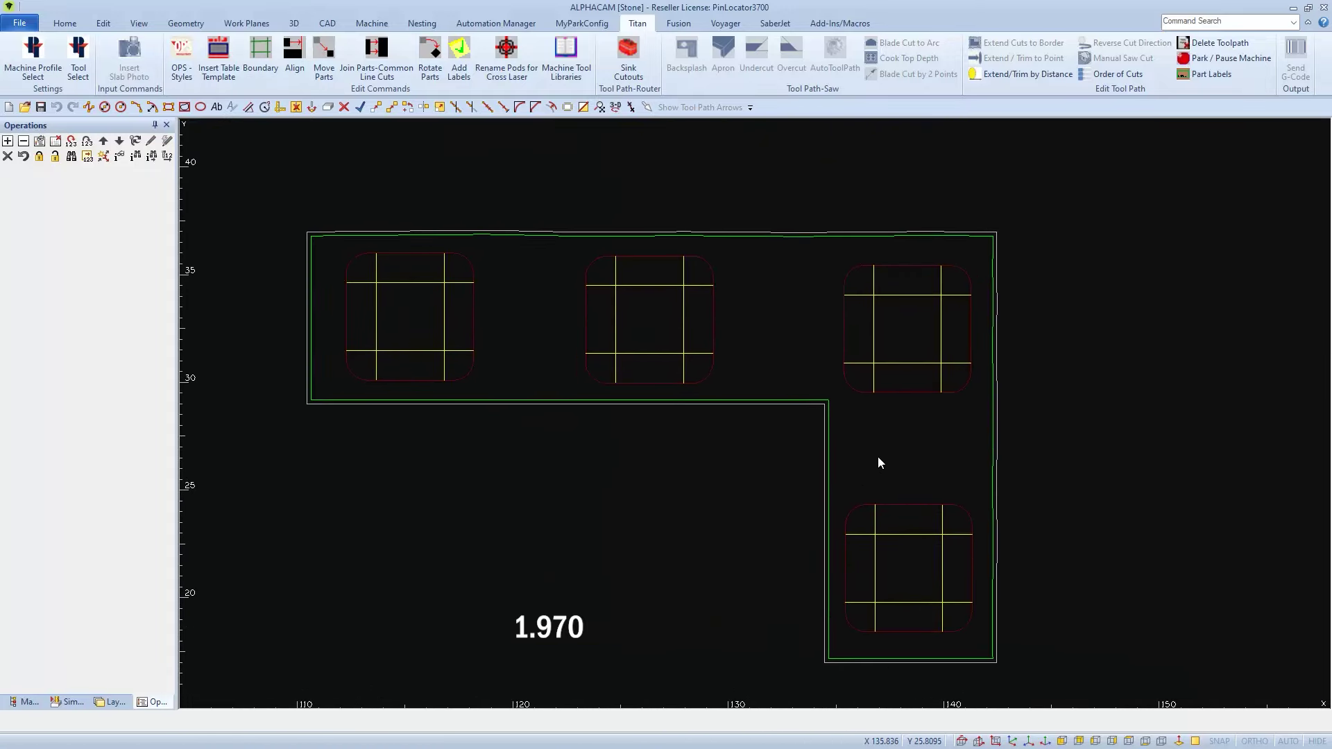
pyautogui.click(104, 106)
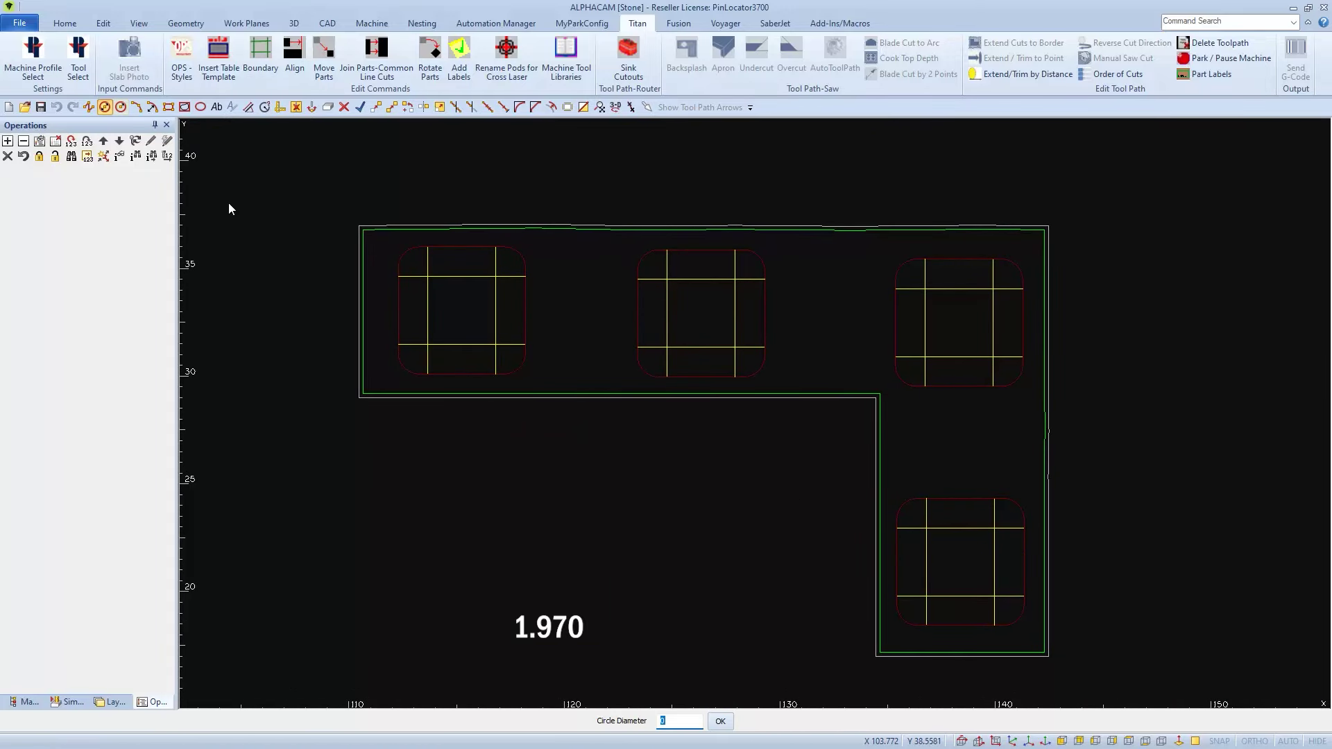
pyautogui.write('1.970')
pyautogui.press('Return')
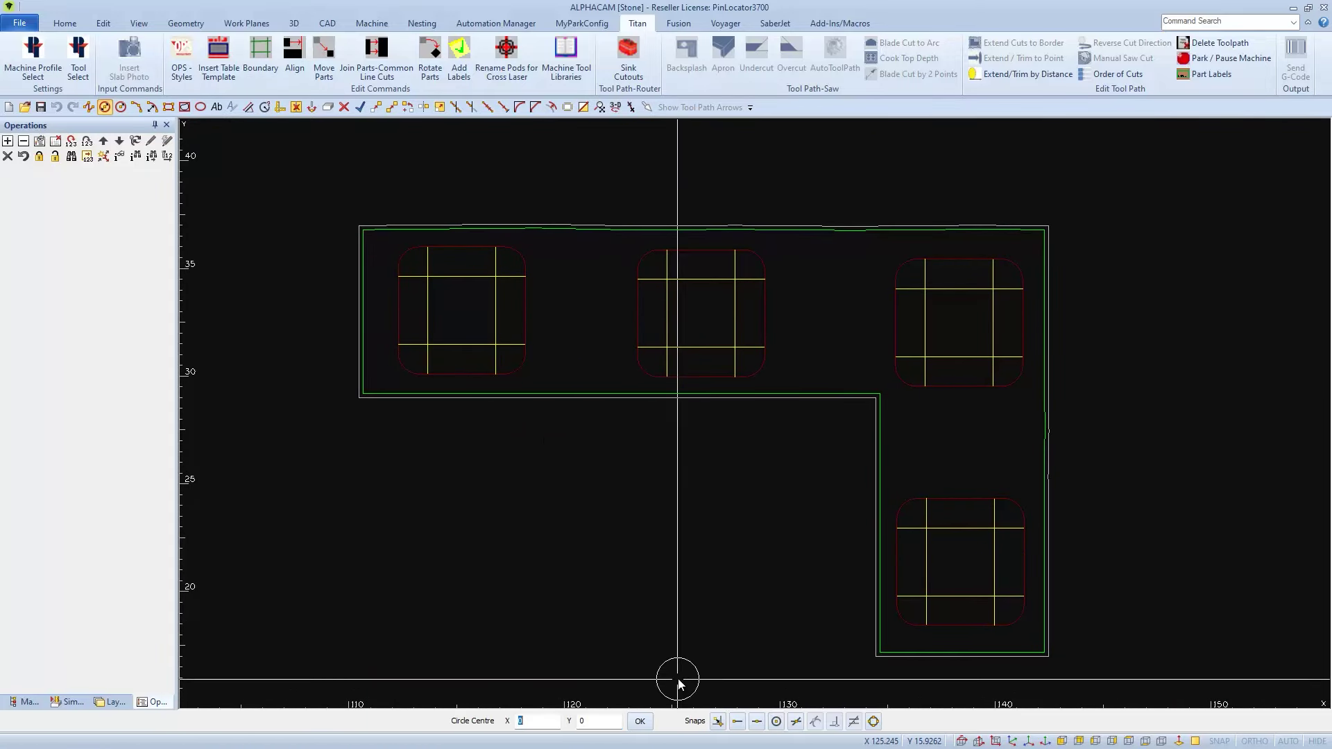
pyautogui.click(1128, 374)
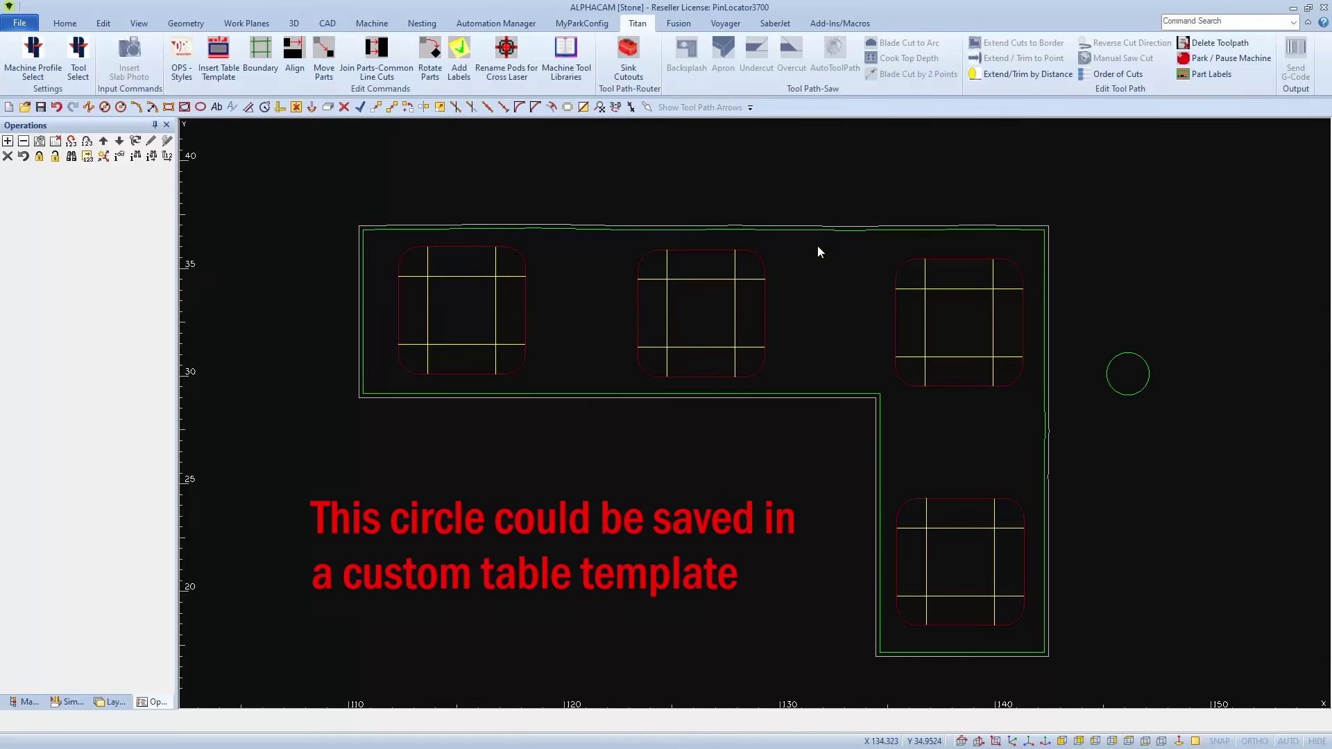
# - Copy the circle from its quadrant so one copy touches the part's right edge
pyautogui.click(393, 106)
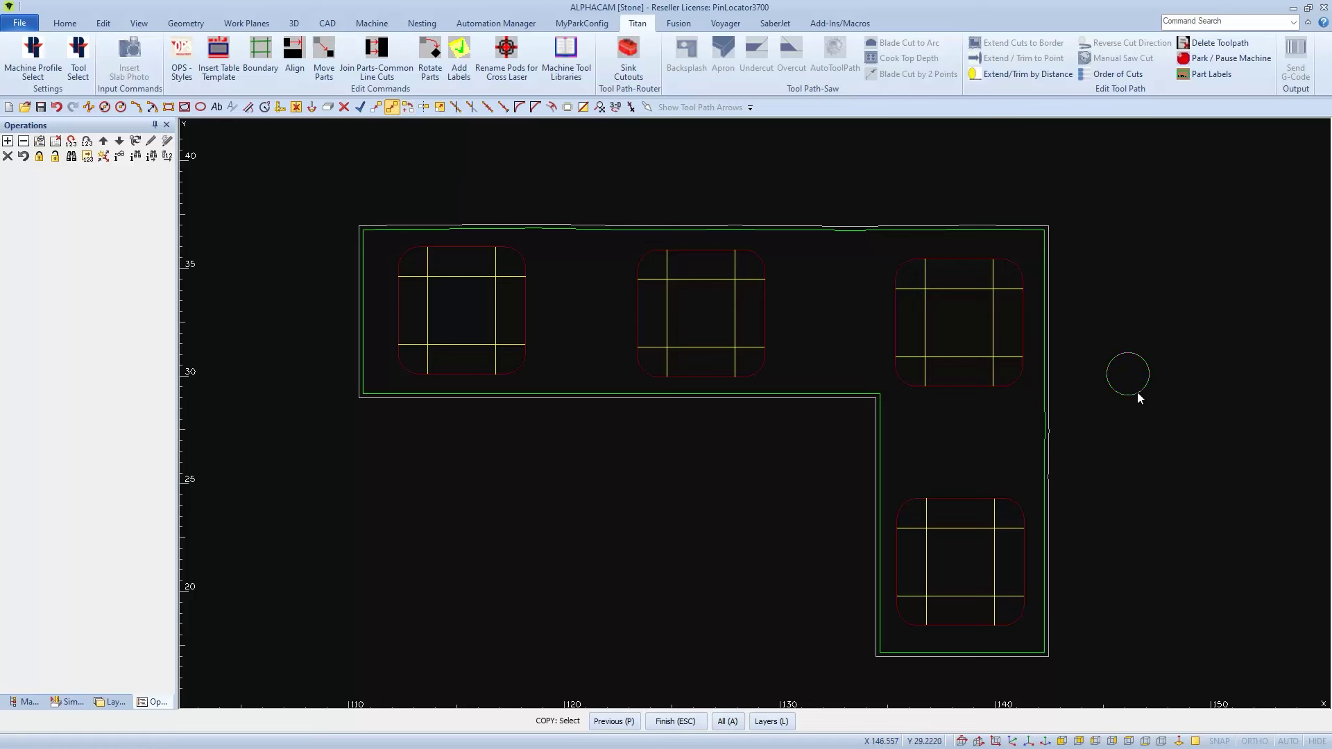
pyautogui.press('Escape')
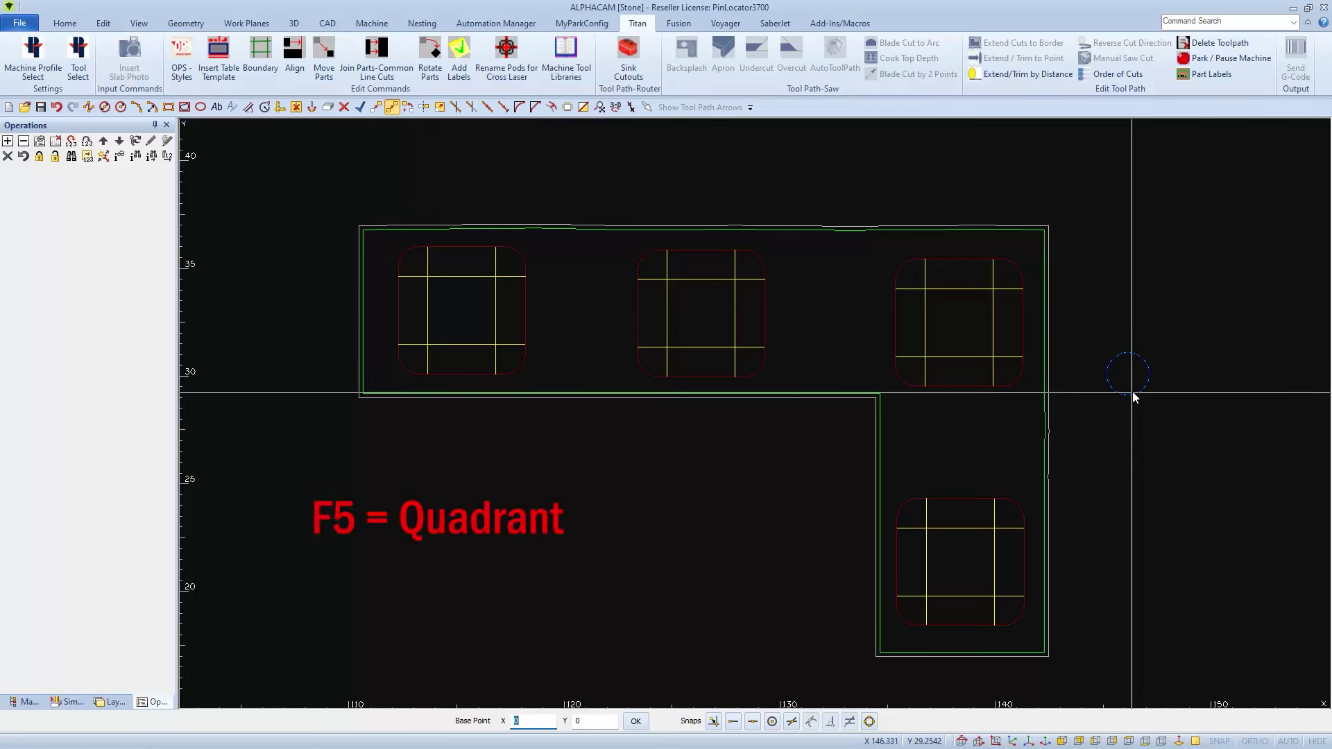
pyautogui.press('F5')
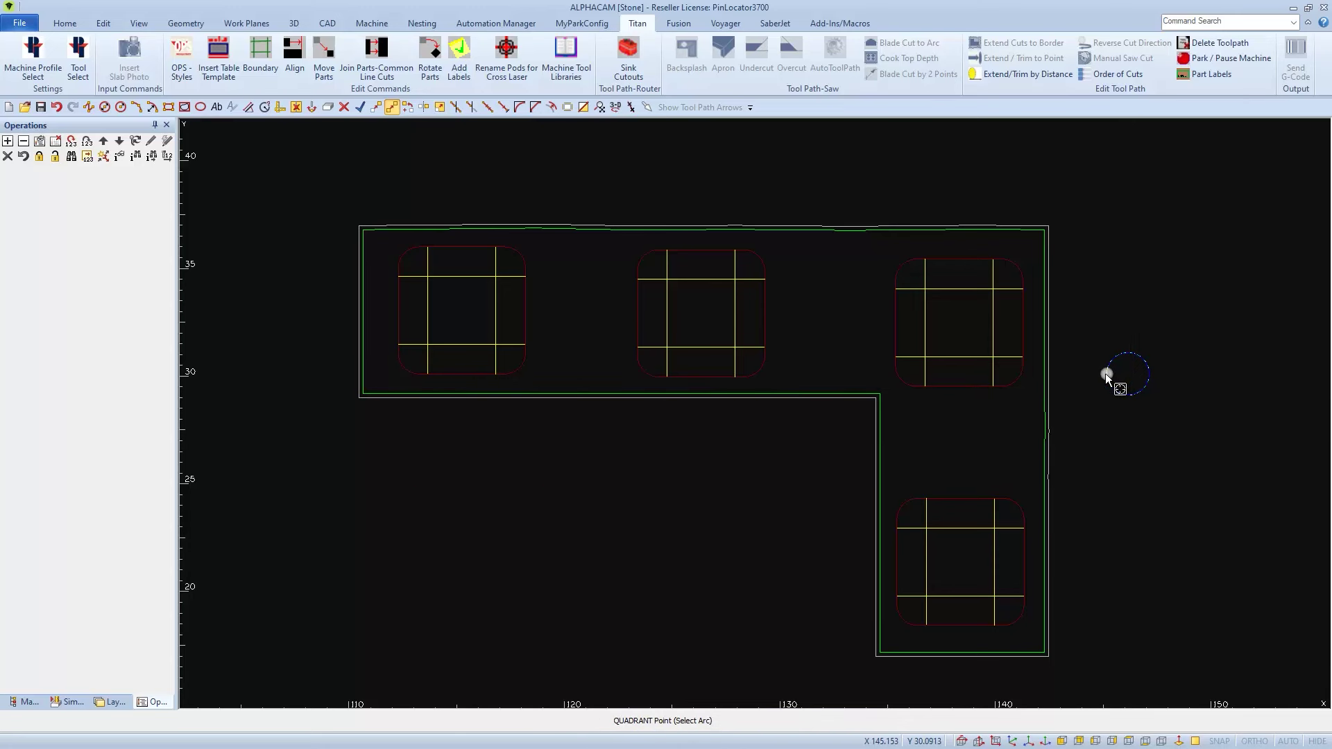
pyautogui.click(1106, 373)
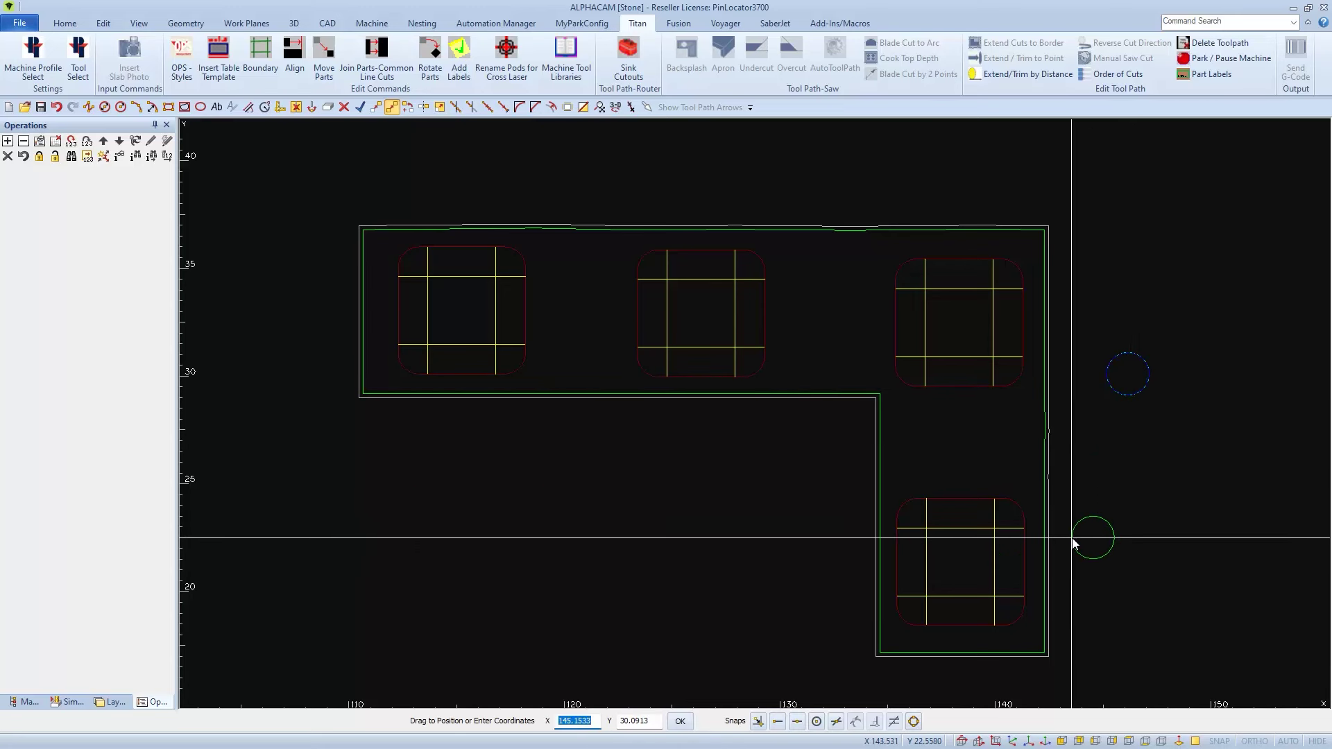
pyautogui.press('e')
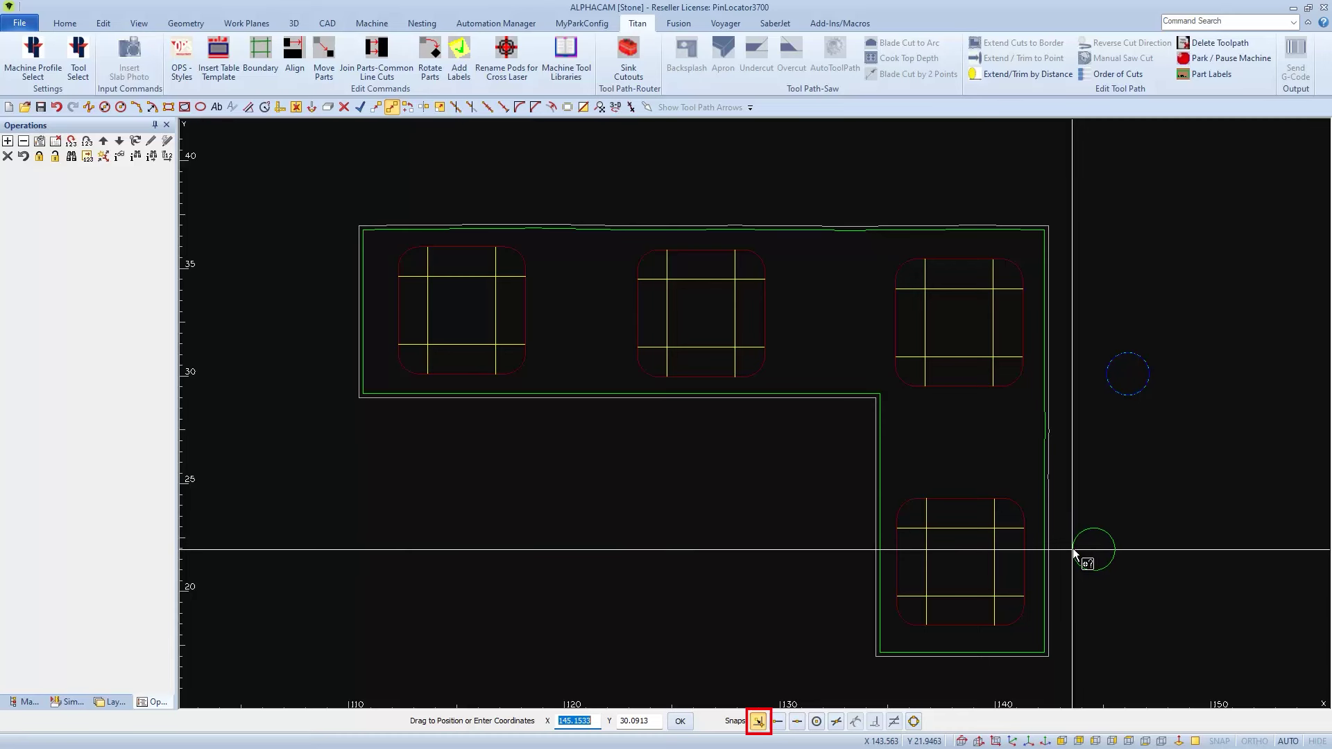
pyautogui.click(1055, 501)
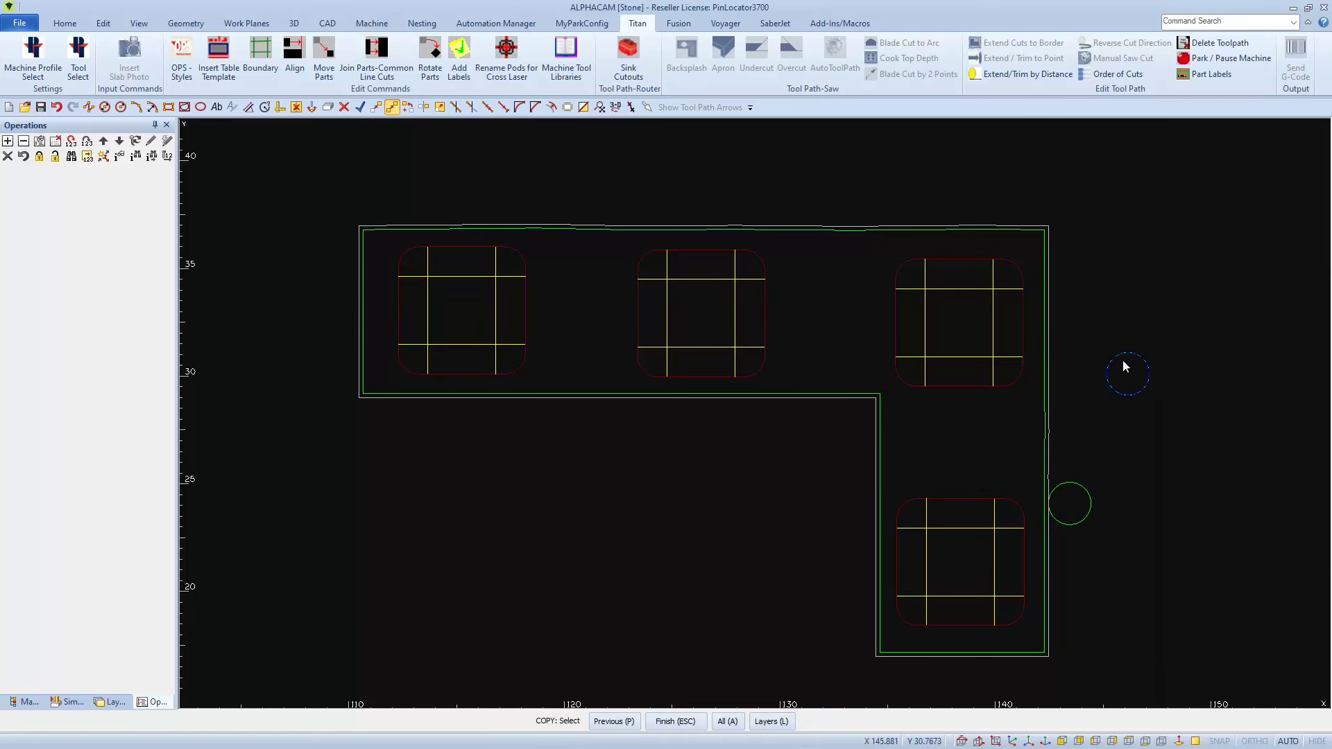
# - Place two more circle copies against the part's top edge
pyautogui.press('Escape')
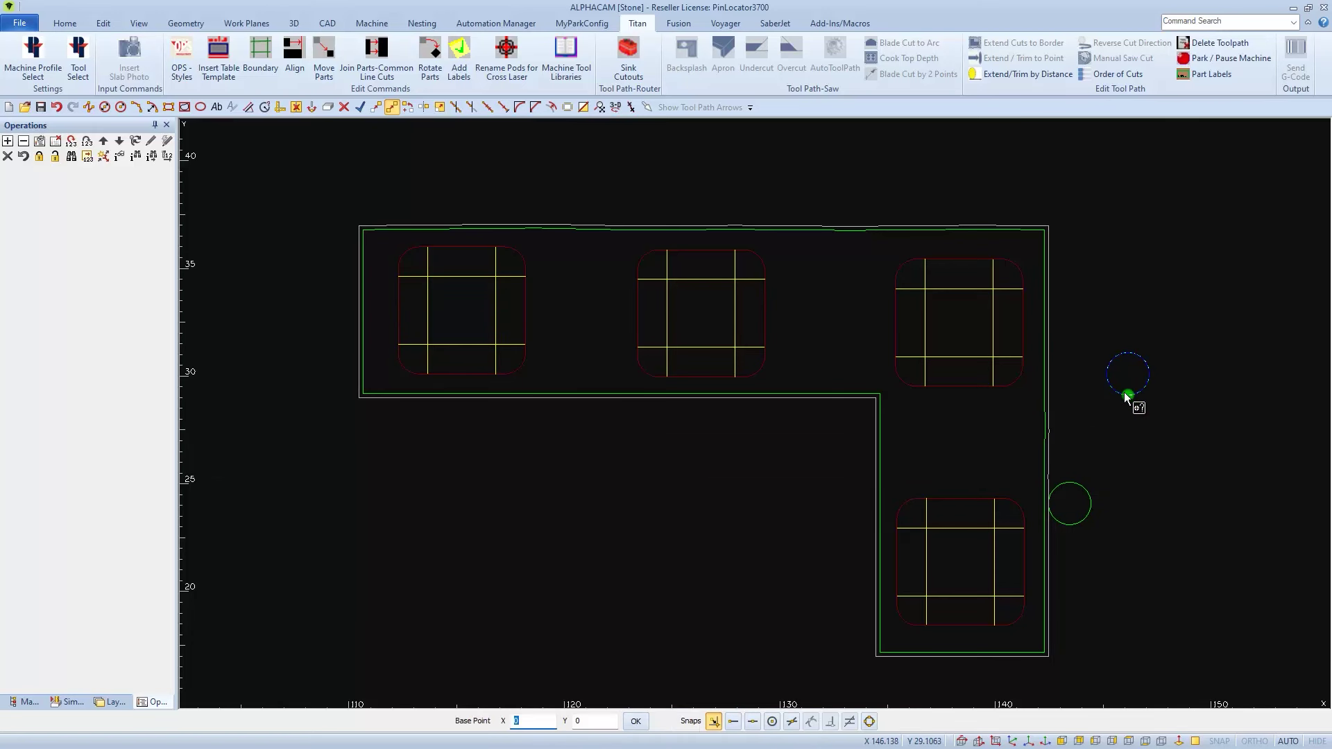
pyautogui.click(1125, 394)
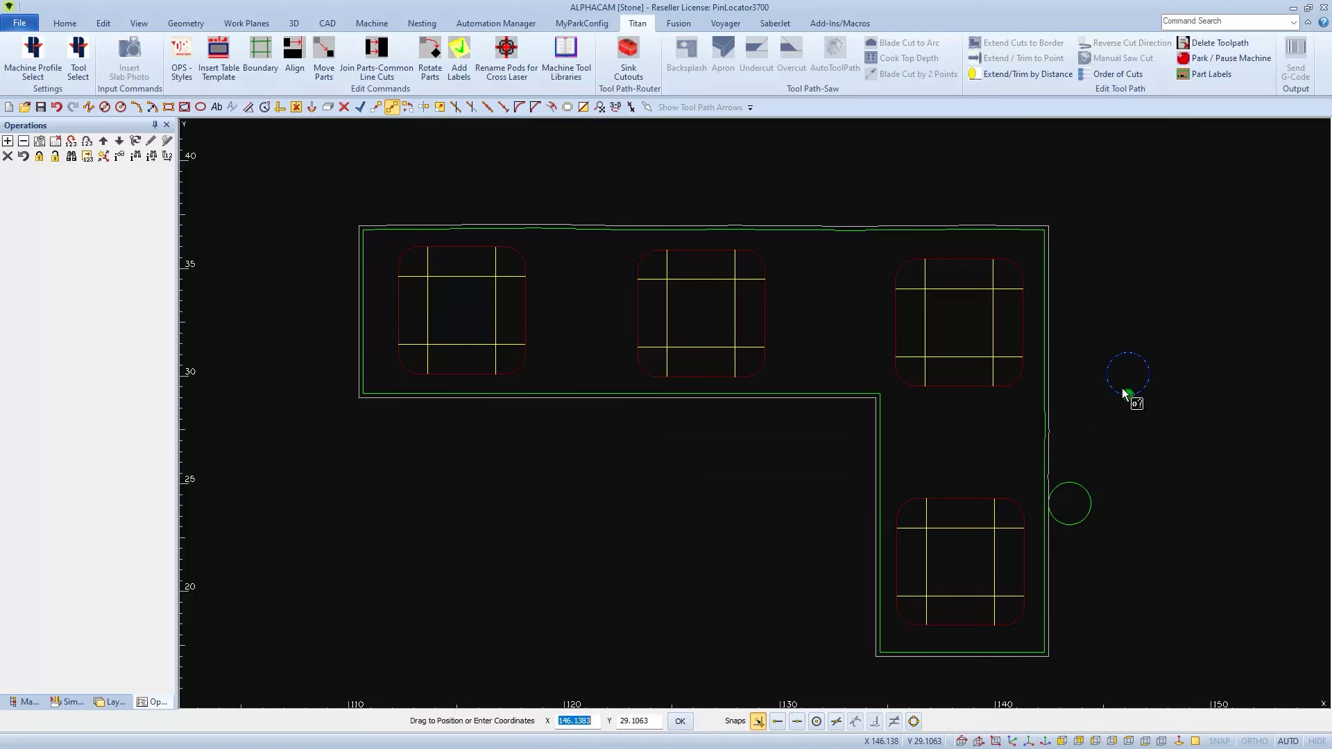
pyautogui.click(939, 226)
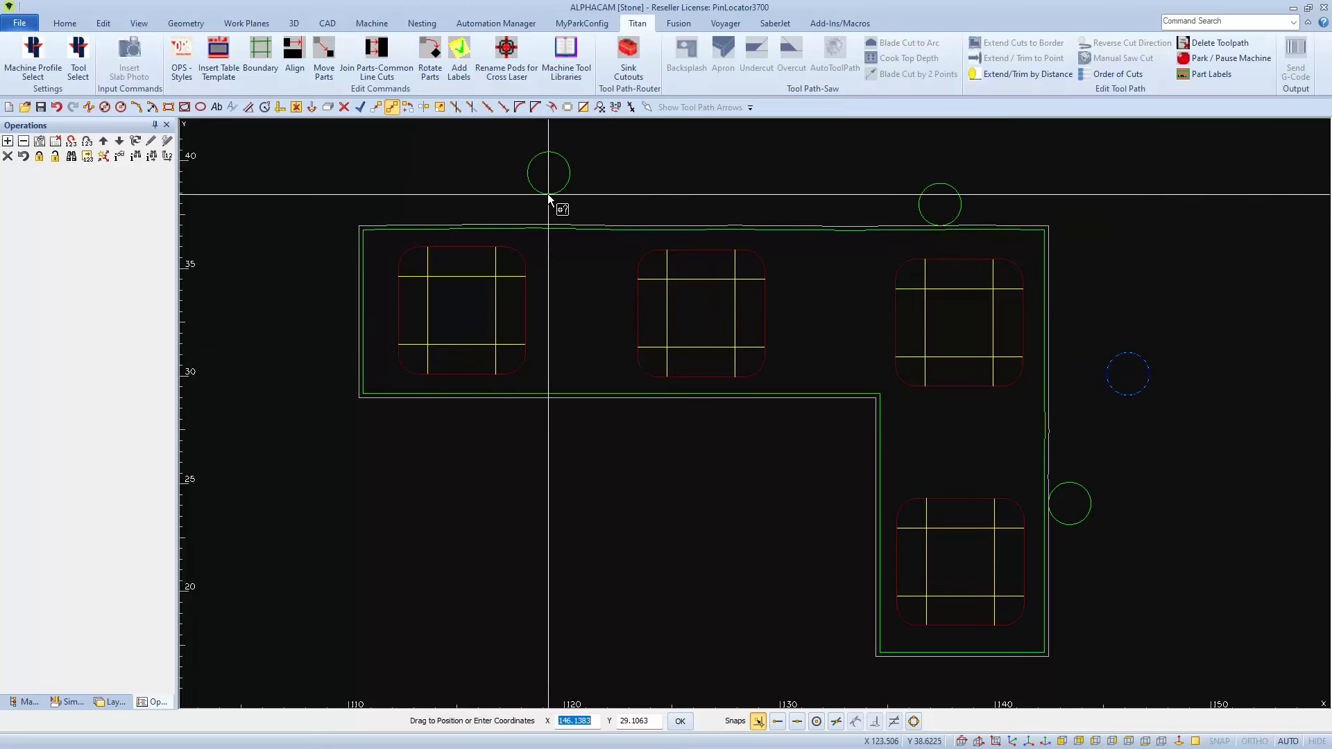
pyautogui.click(519, 222)
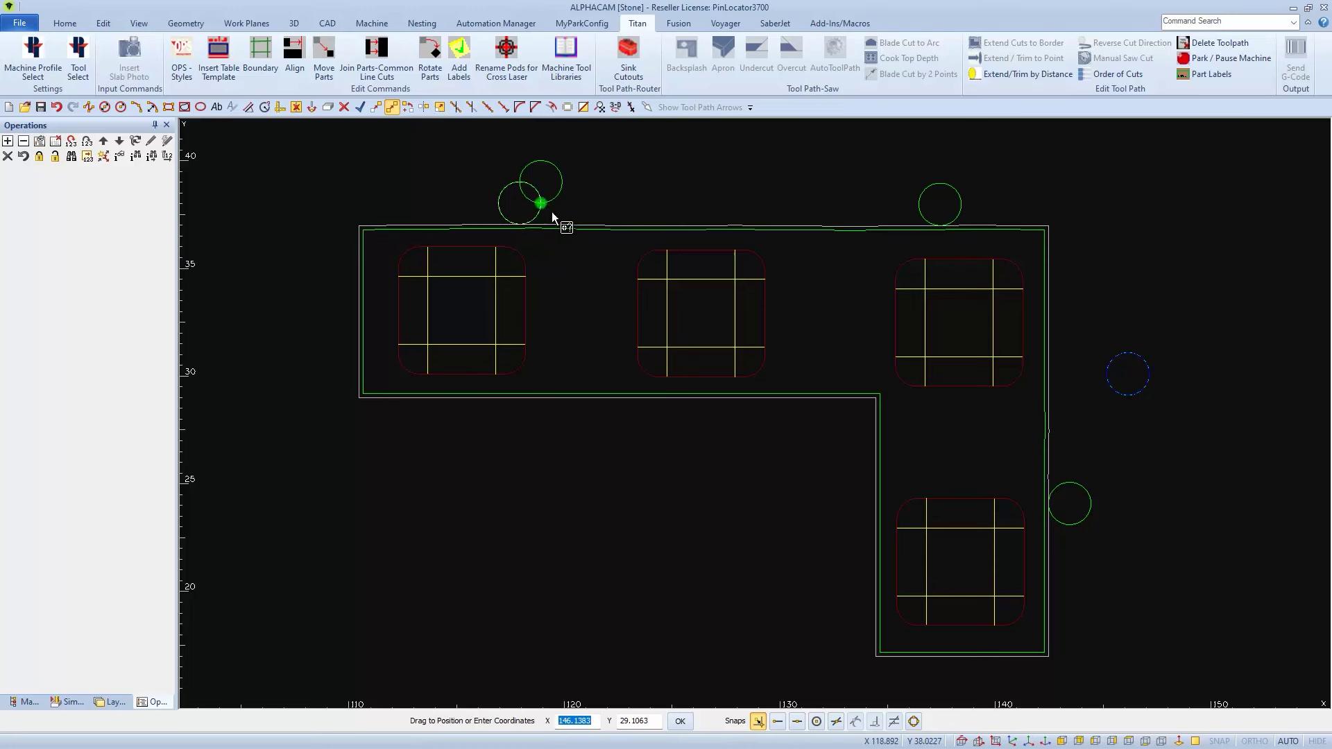
pyautogui.press('Escape')
# - Delete the original right-hand circle
pyautogui.press('Escape')
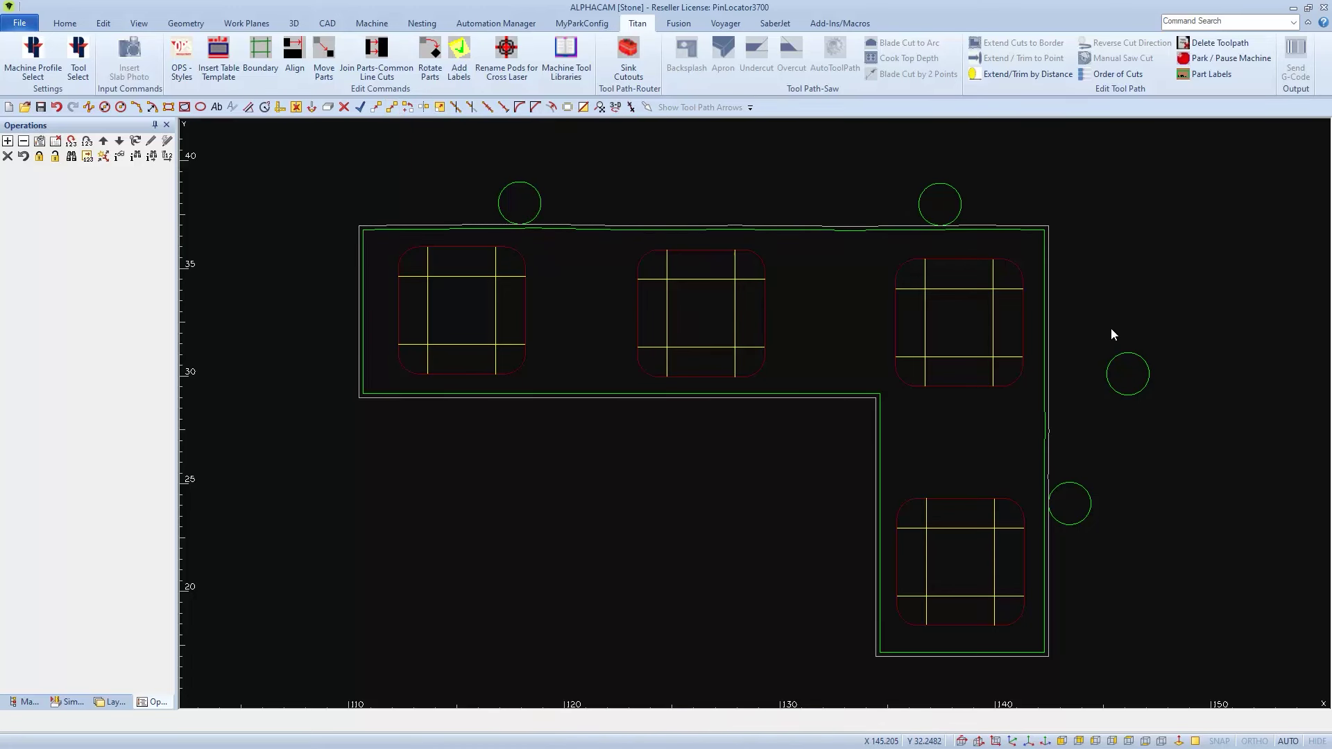
pyautogui.press('Delete')
pyautogui.click(1124, 372)
pyautogui.press('Escape')
pyautogui.click(656, 412)
# - Select (200) Pin Locator Tool from the Tools library via Select Tool
pyautogui.click(381, 25)
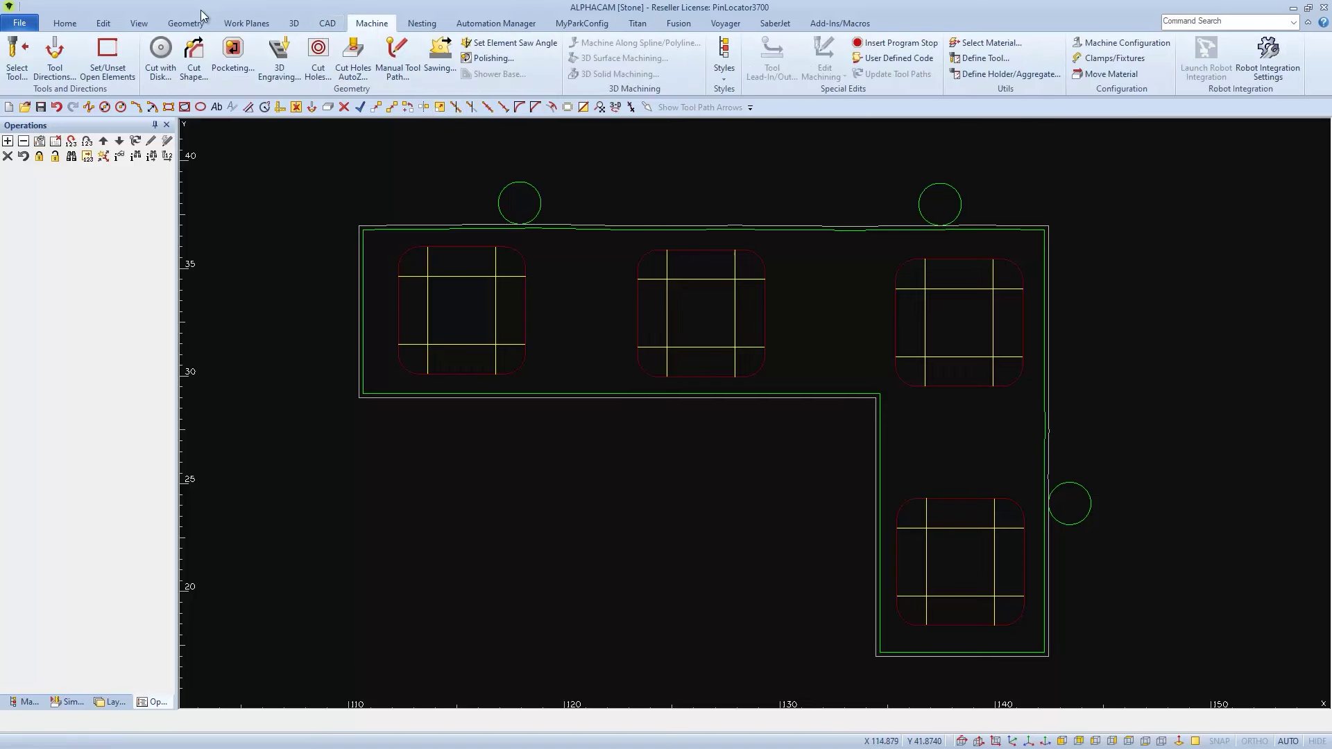
pyautogui.click(17, 56)
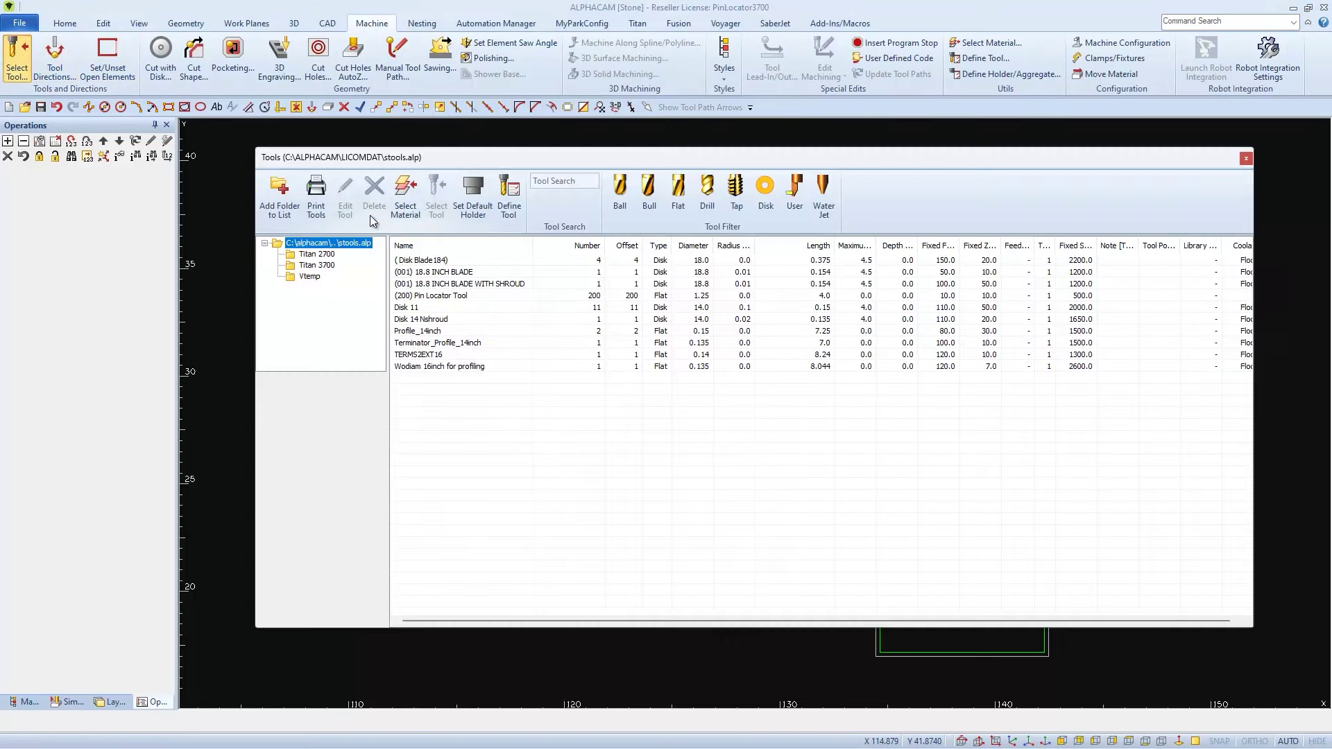
pyautogui.doubleClick(432, 297)
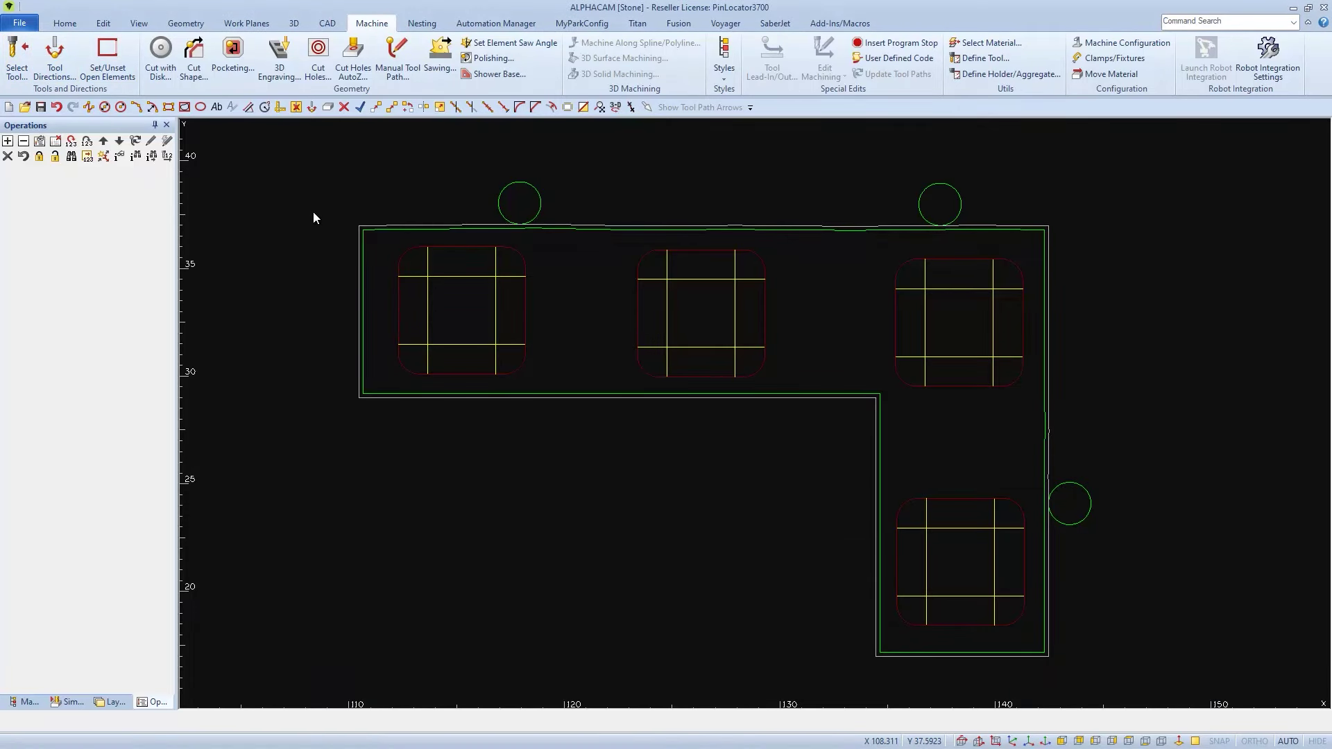
# - Start Cut Holes with Material Top 2 and Bottom of Hole 2 in Levels and Cycle Data
pyautogui.click(320, 58)
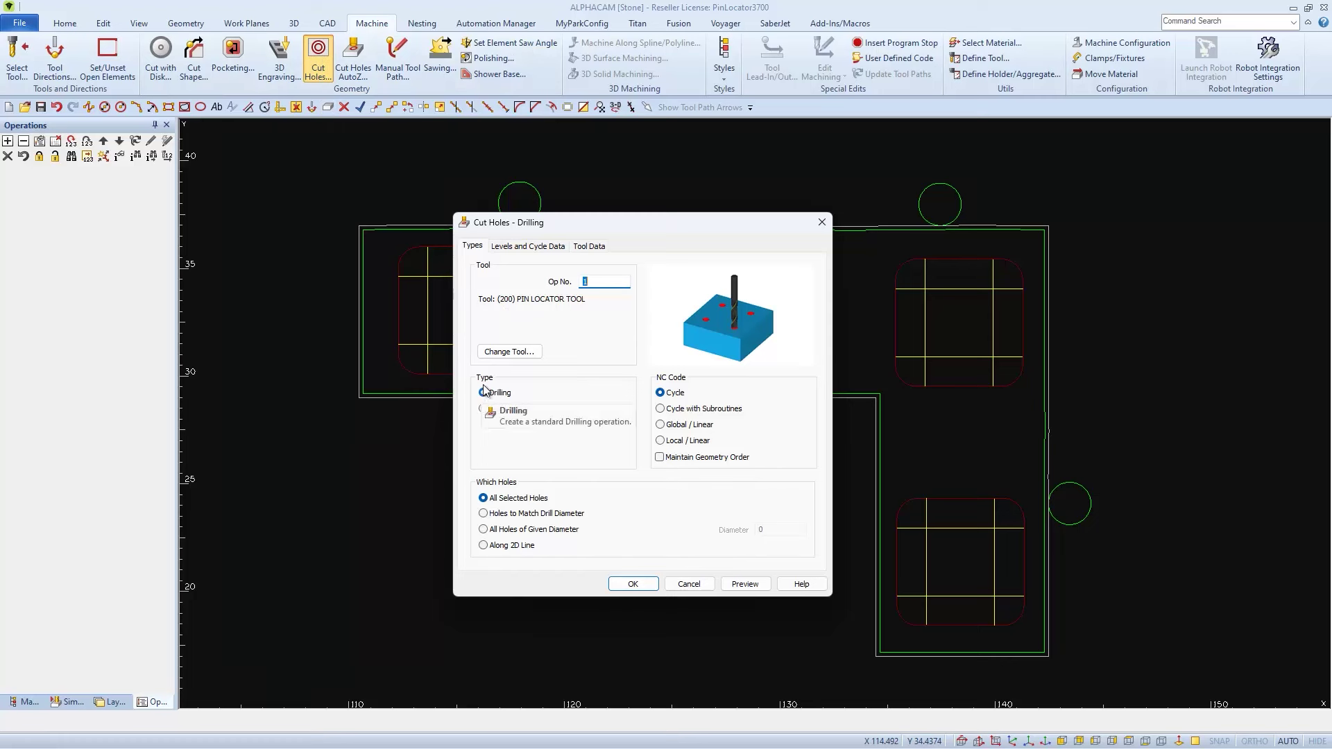
pyautogui.click(521, 247)
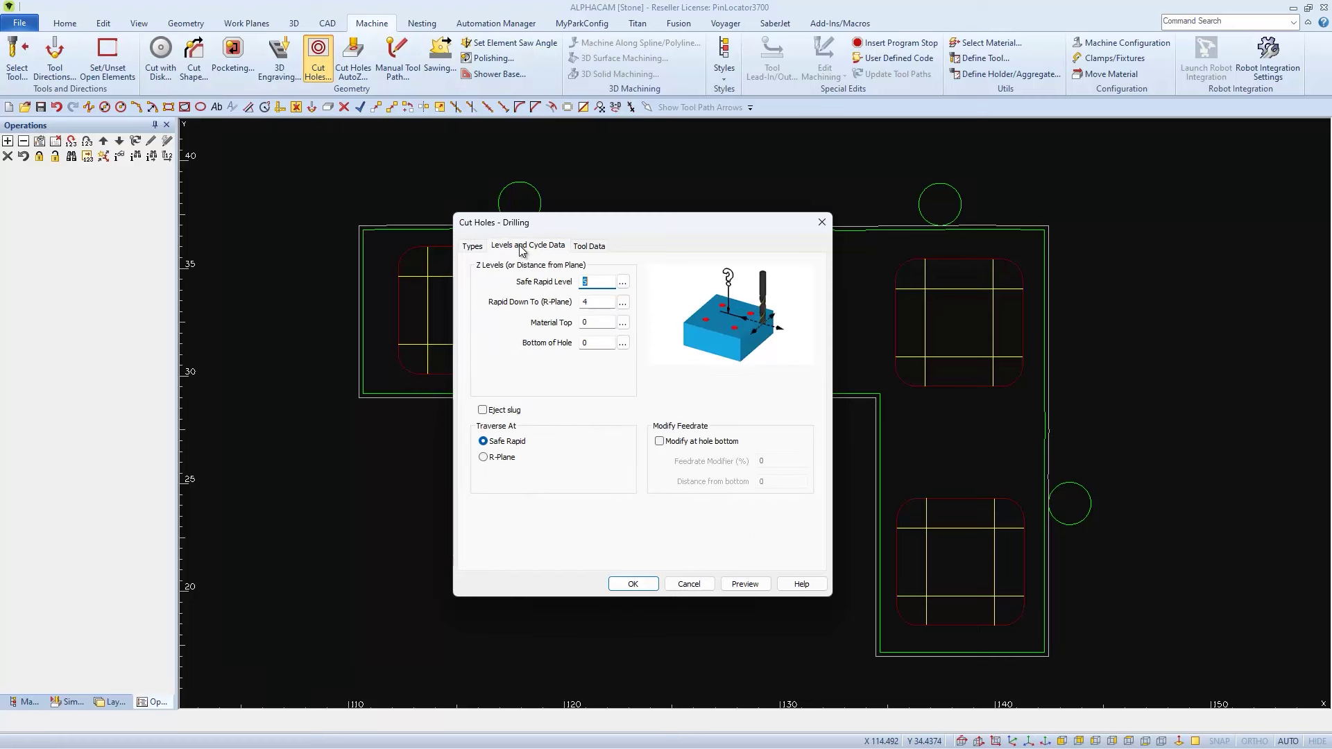
pyautogui.doubleClick(586, 323)
pyautogui.write('2')
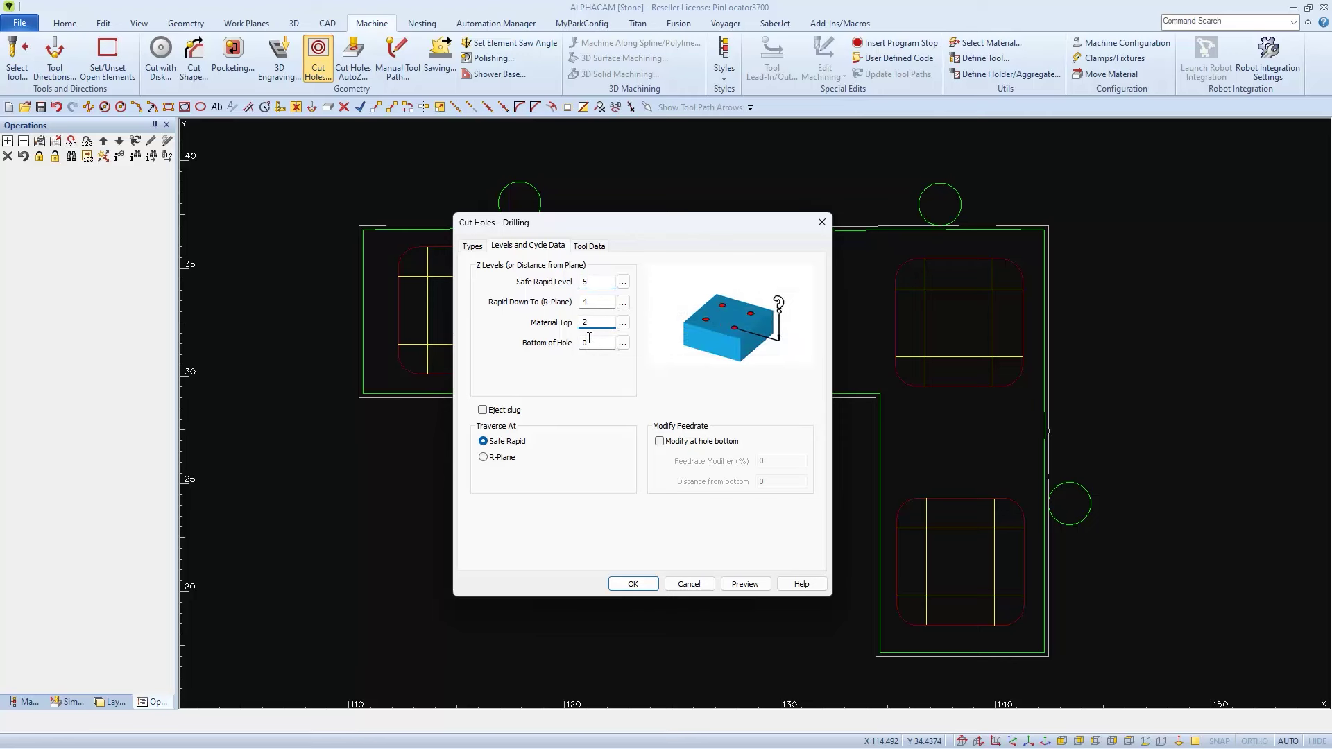
pyautogui.doubleClick(589, 338)
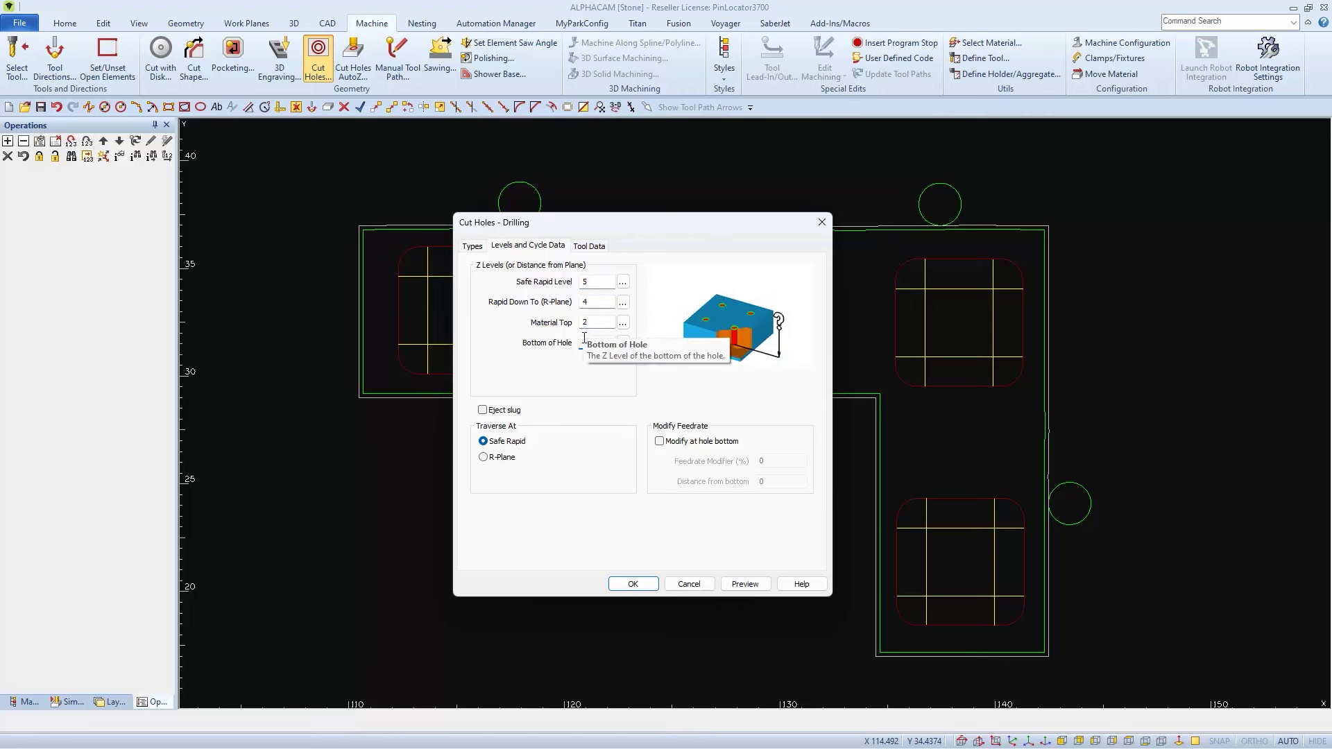
pyautogui.write('2')
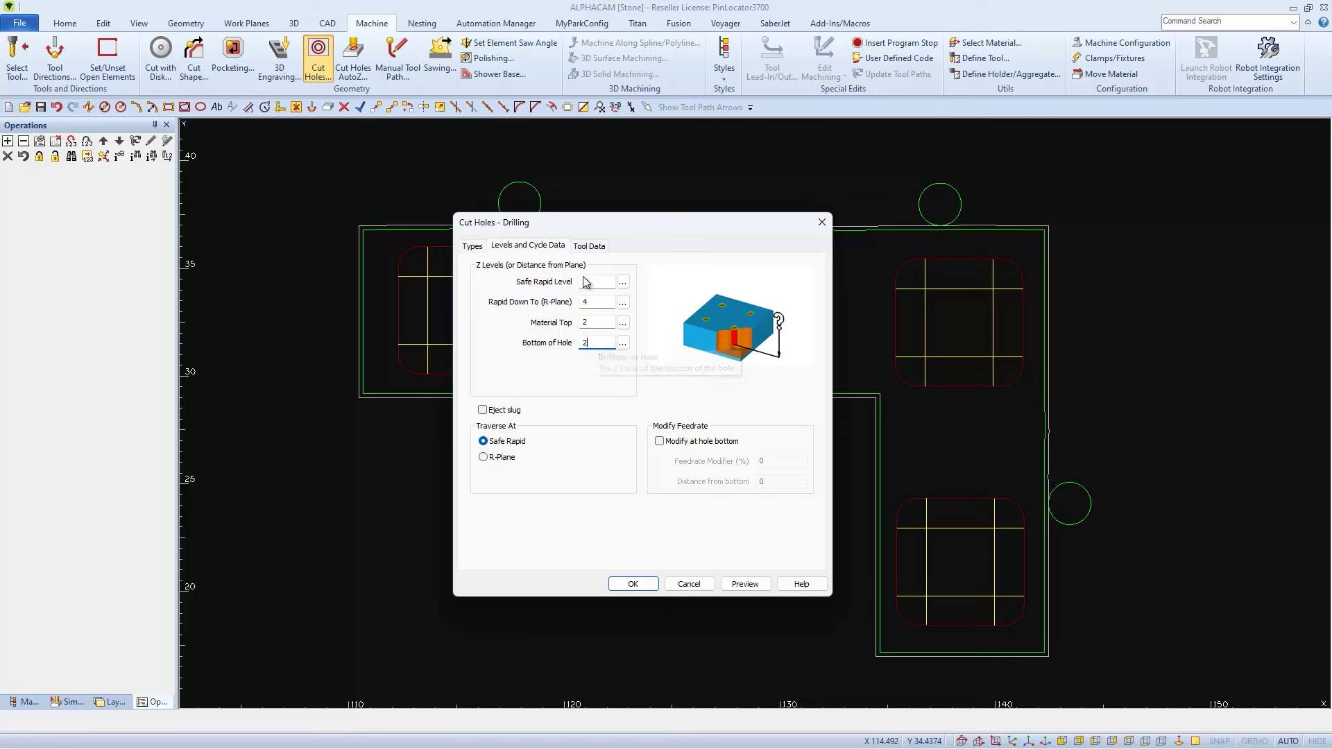
pyautogui.click(597, 250)
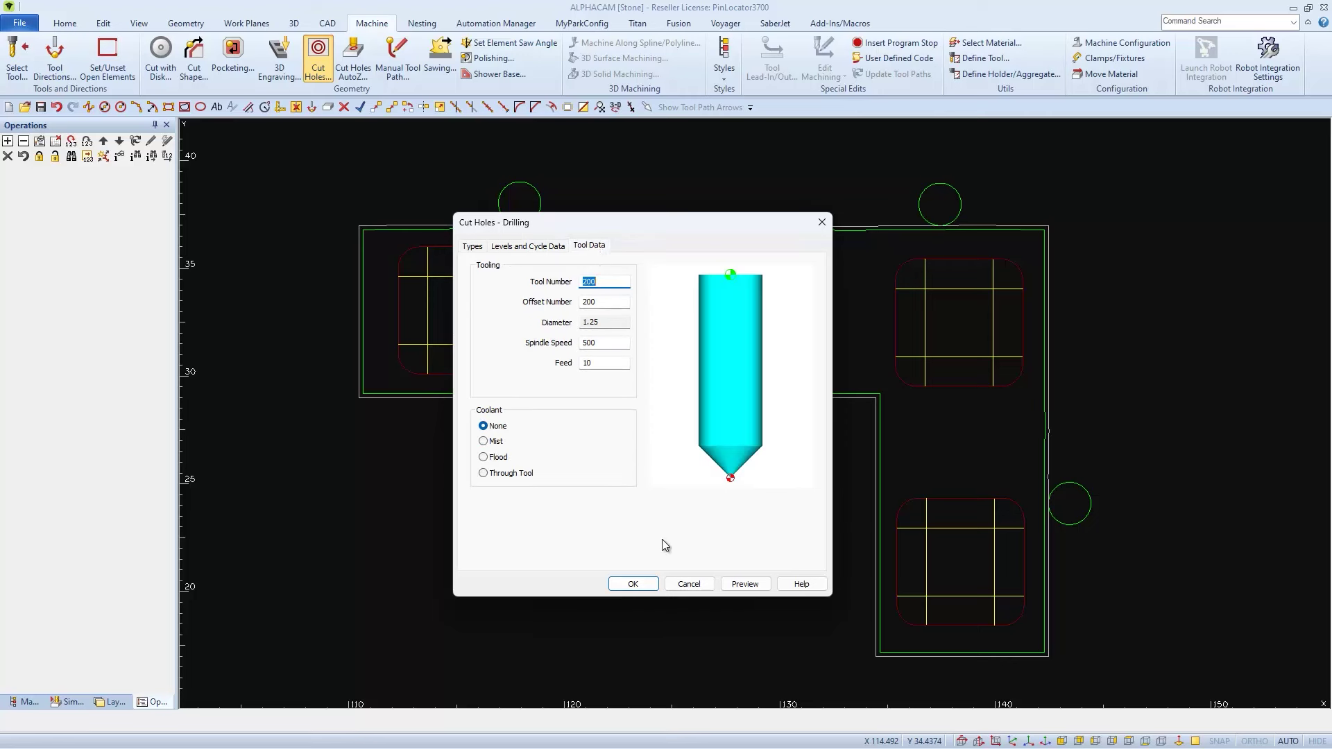
pyautogui.click(639, 586)
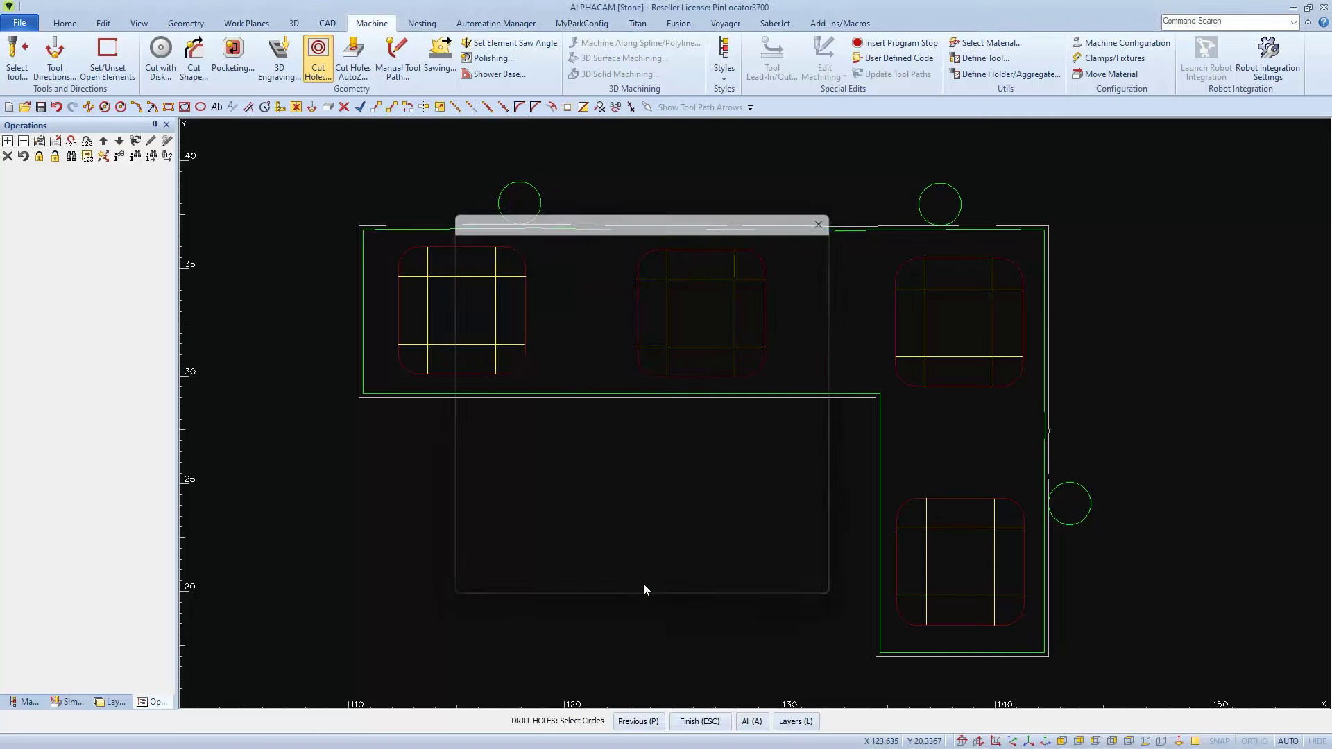
# - Drill the three pin circles, acknowledge both messages, then delete Op 1 DRILL HOLES
pyautogui.click(534, 218)
pyautogui.click(930, 225)
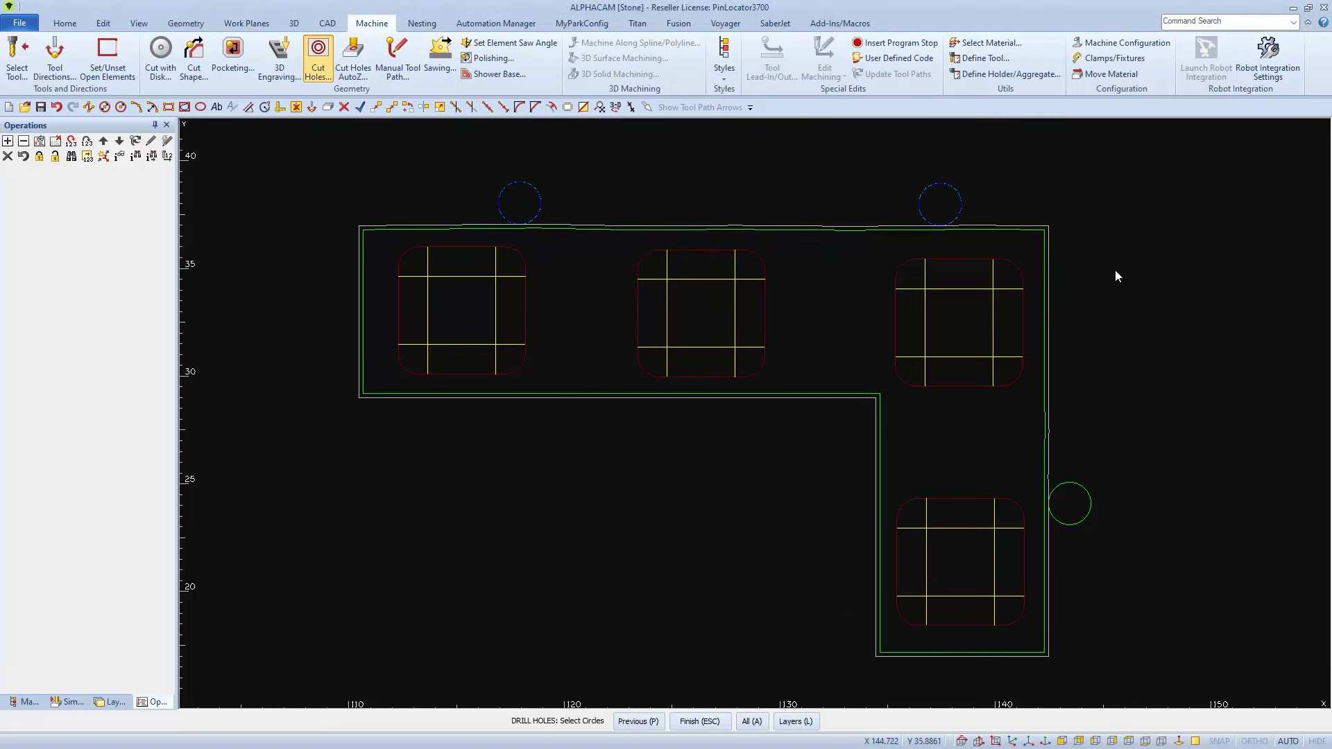
pyautogui.click(1067, 486)
pyautogui.press('Escape')
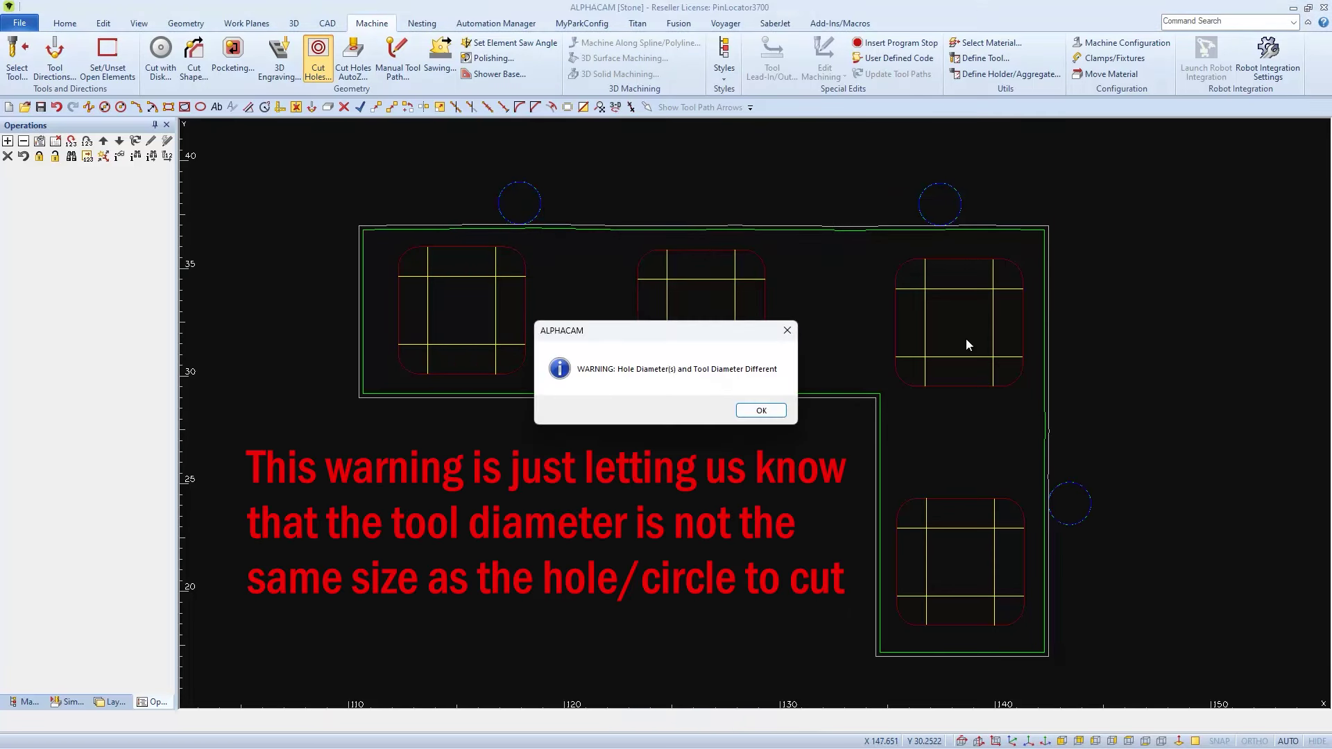
pyautogui.click(761, 410)
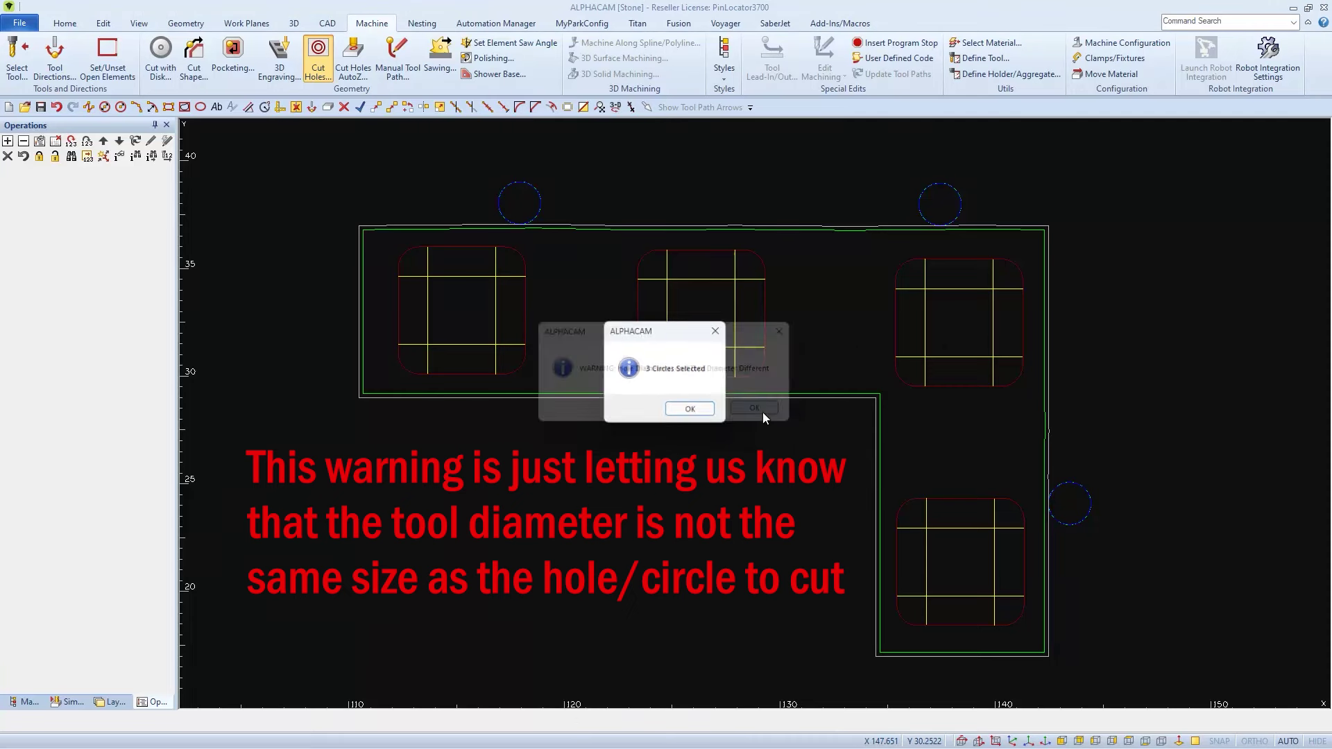
pyautogui.click(692, 411)
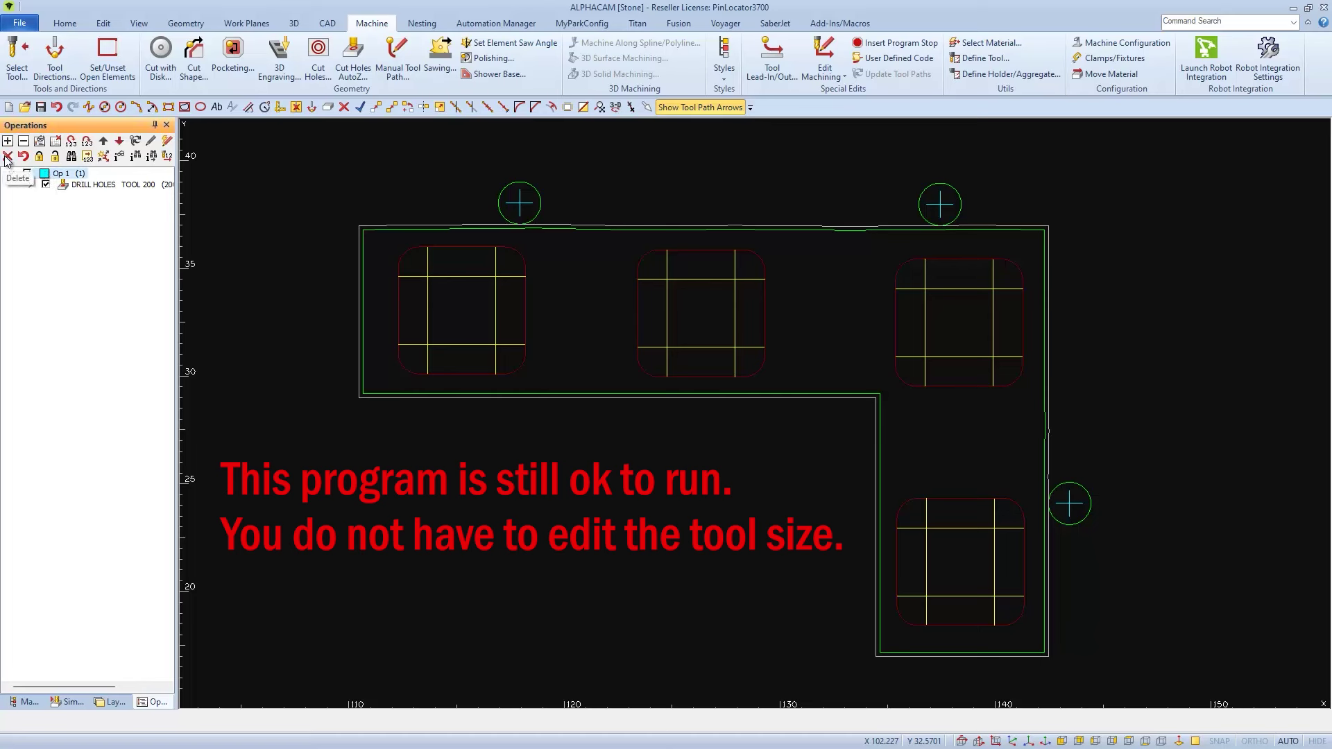
pyautogui.click(8, 157)
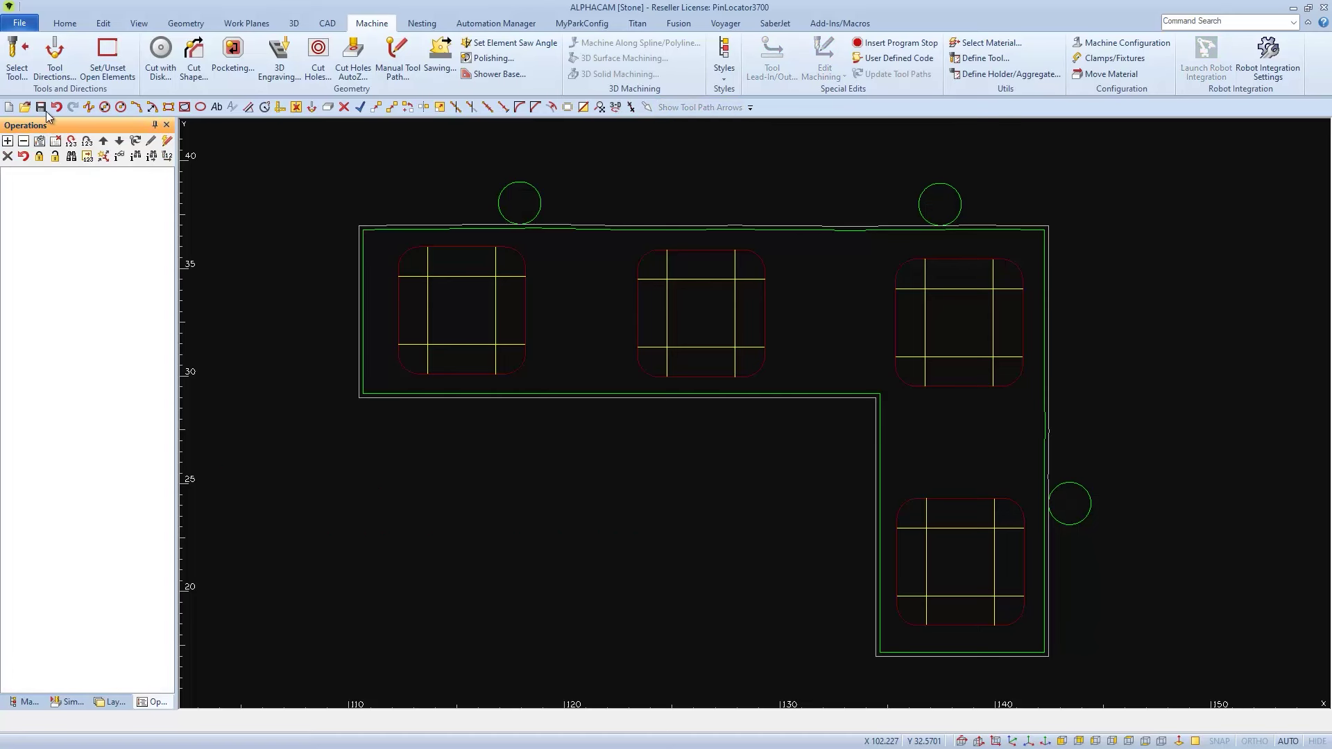
# - Edit the (200) Pin Locator Tool and set its diameter to 1.97
pyautogui.click(17, 60)
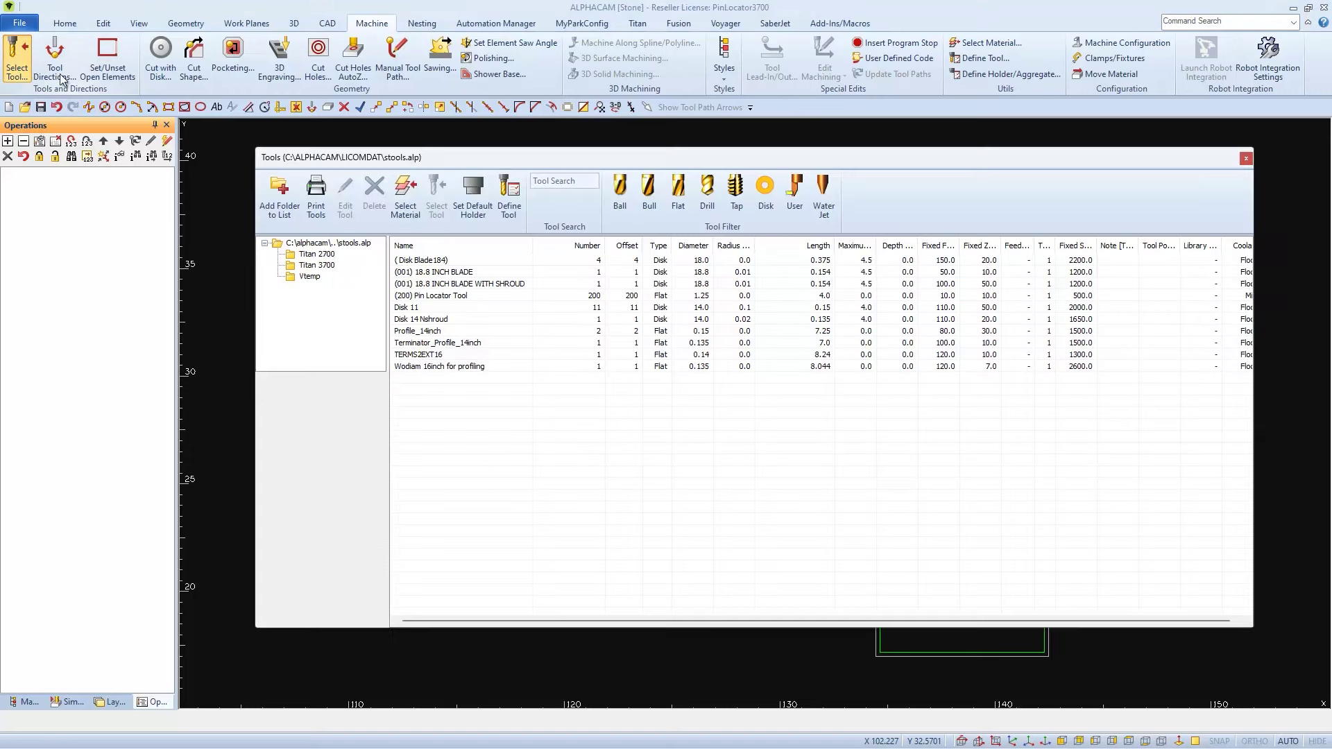
pyautogui.click(438, 297)
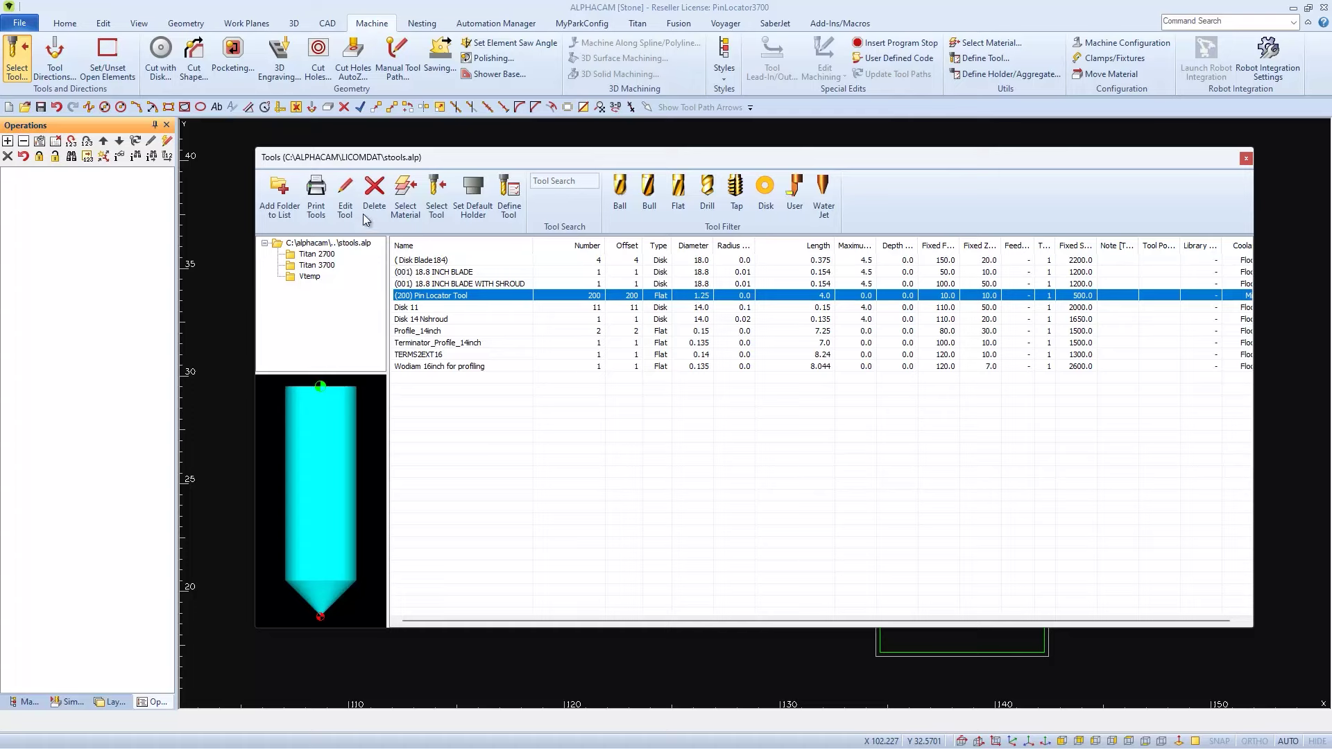
pyautogui.click(345, 197)
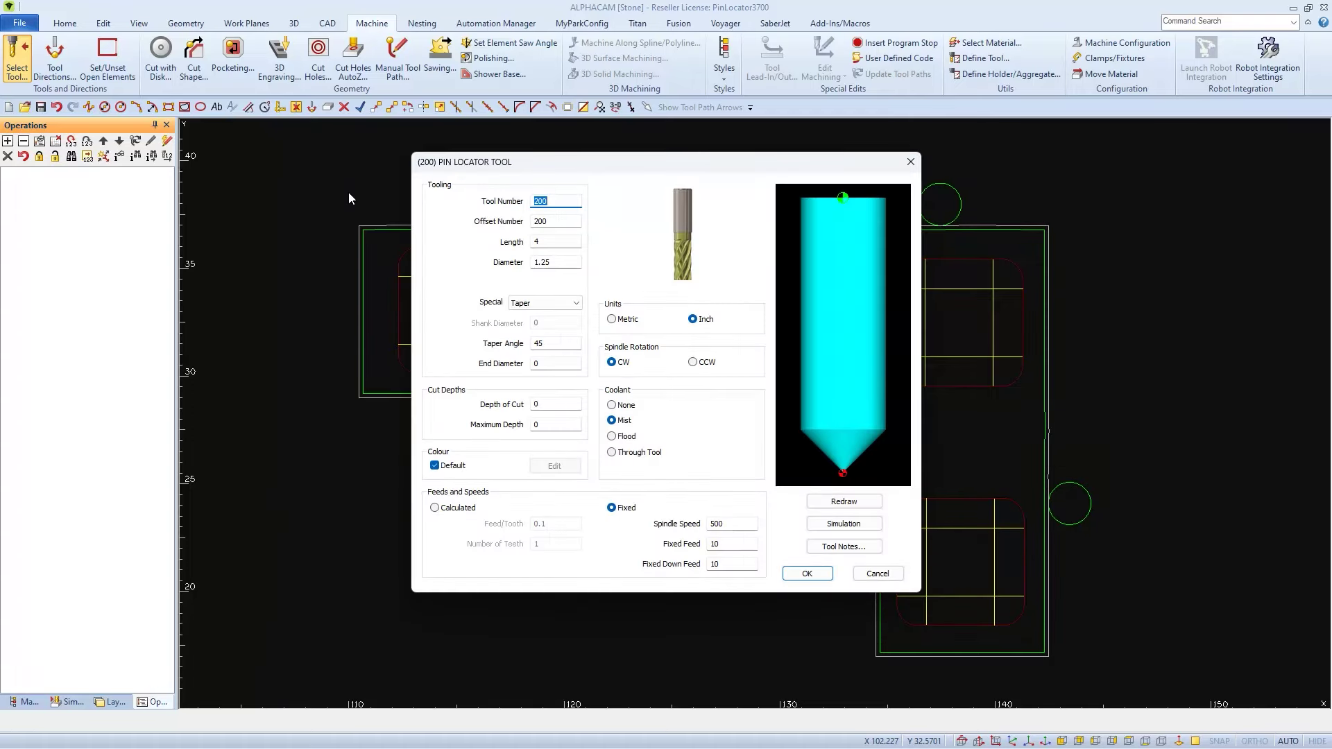
pyautogui.doubleClick(532, 262)
pyautogui.write('1')
pyautogui.click(801, 576)
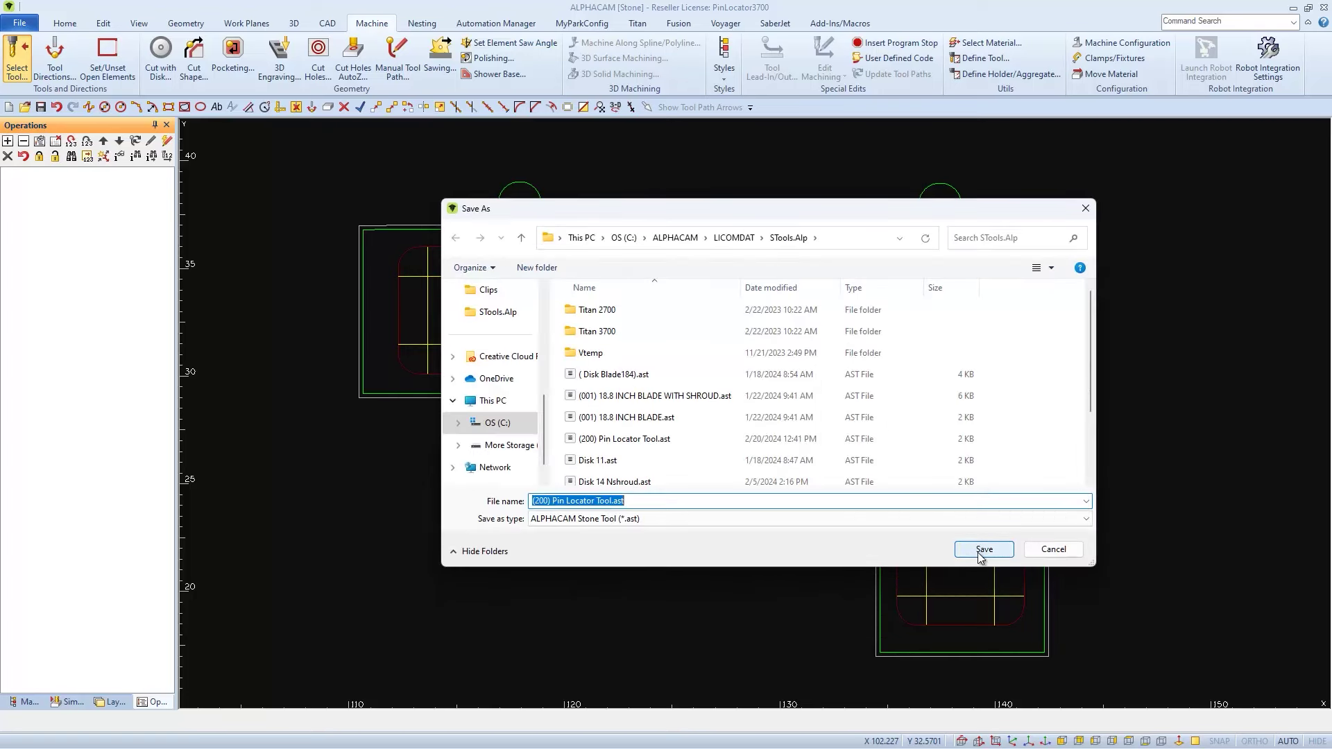
# - Overwrite the saved tool file and reselect (200) Pin Locator Tool for machining
pyautogui.click(982, 552)
pyautogui.click(709, 382)
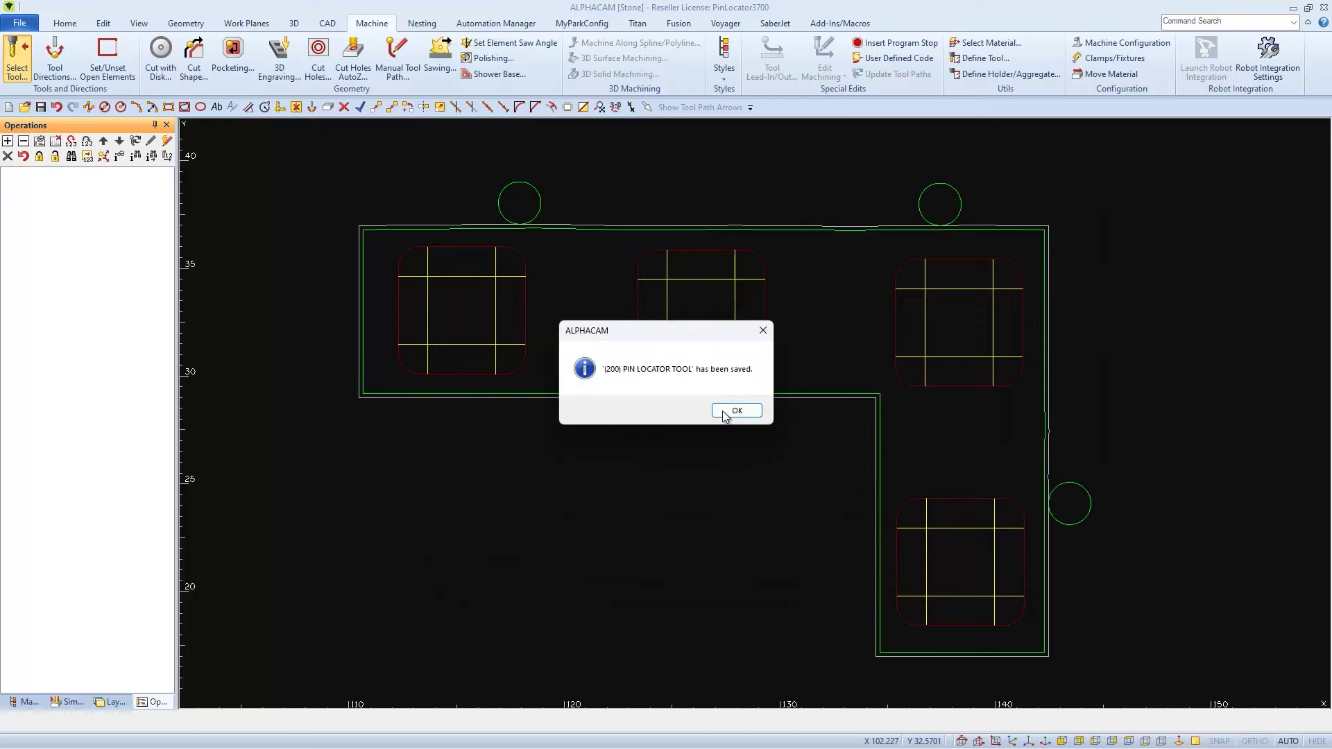
pyautogui.click(728, 417)
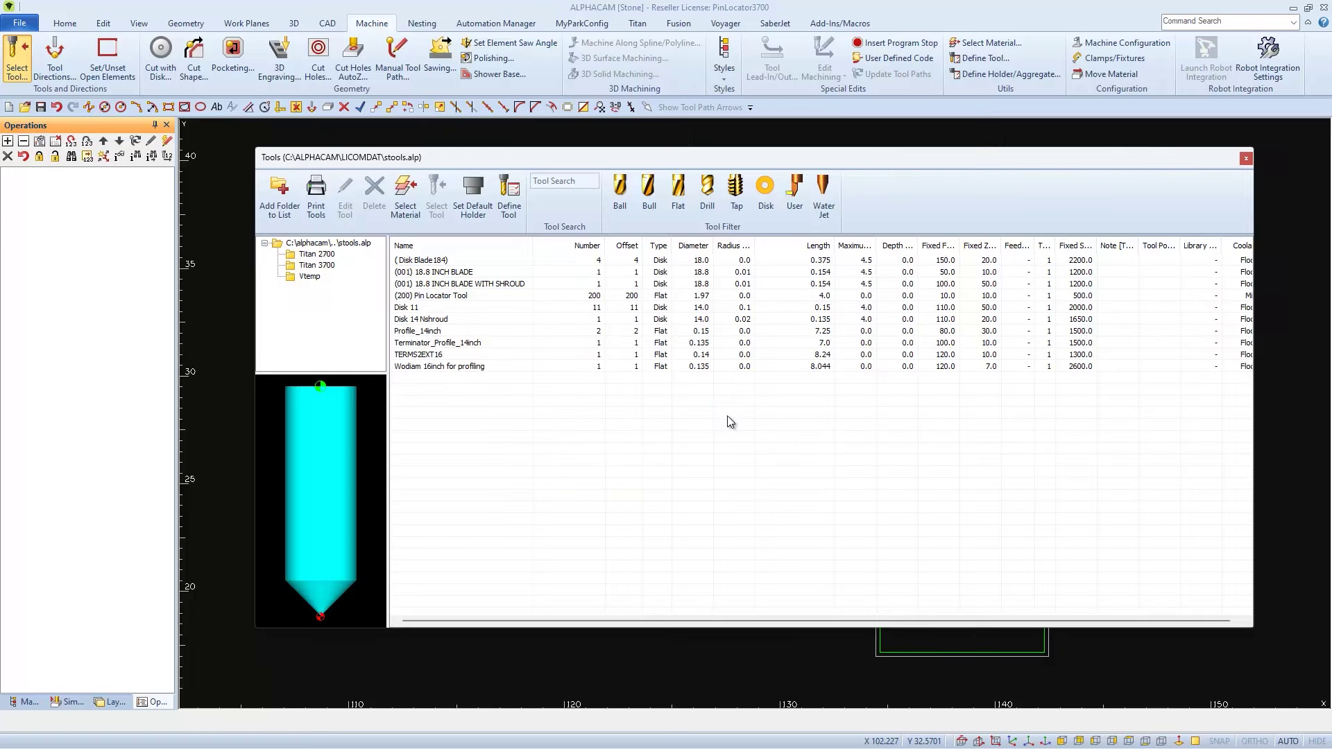
pyautogui.doubleClick(465, 302)
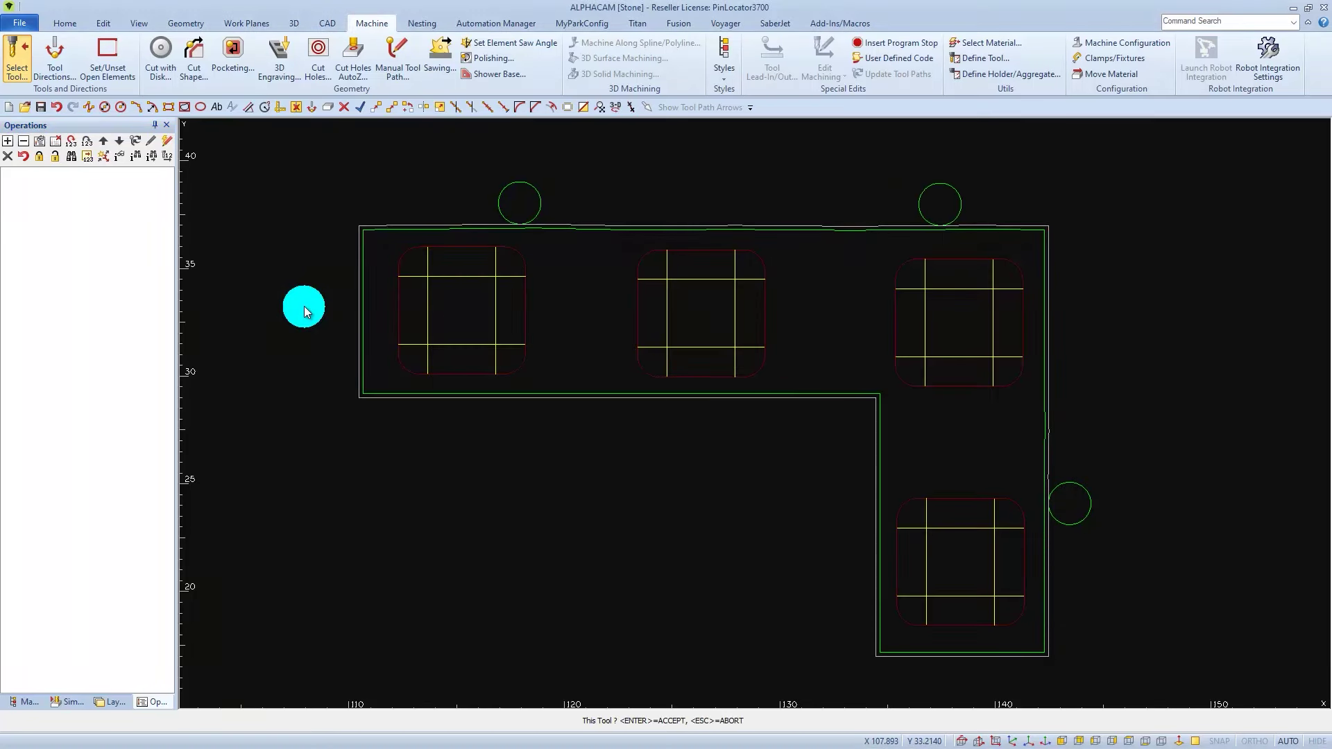
# - Create Op 1 DRILL HOLES with Tool 200 Pin Locator Tool on all three pin circles
pyautogui.press('Return')
pyautogui.click(318, 57)
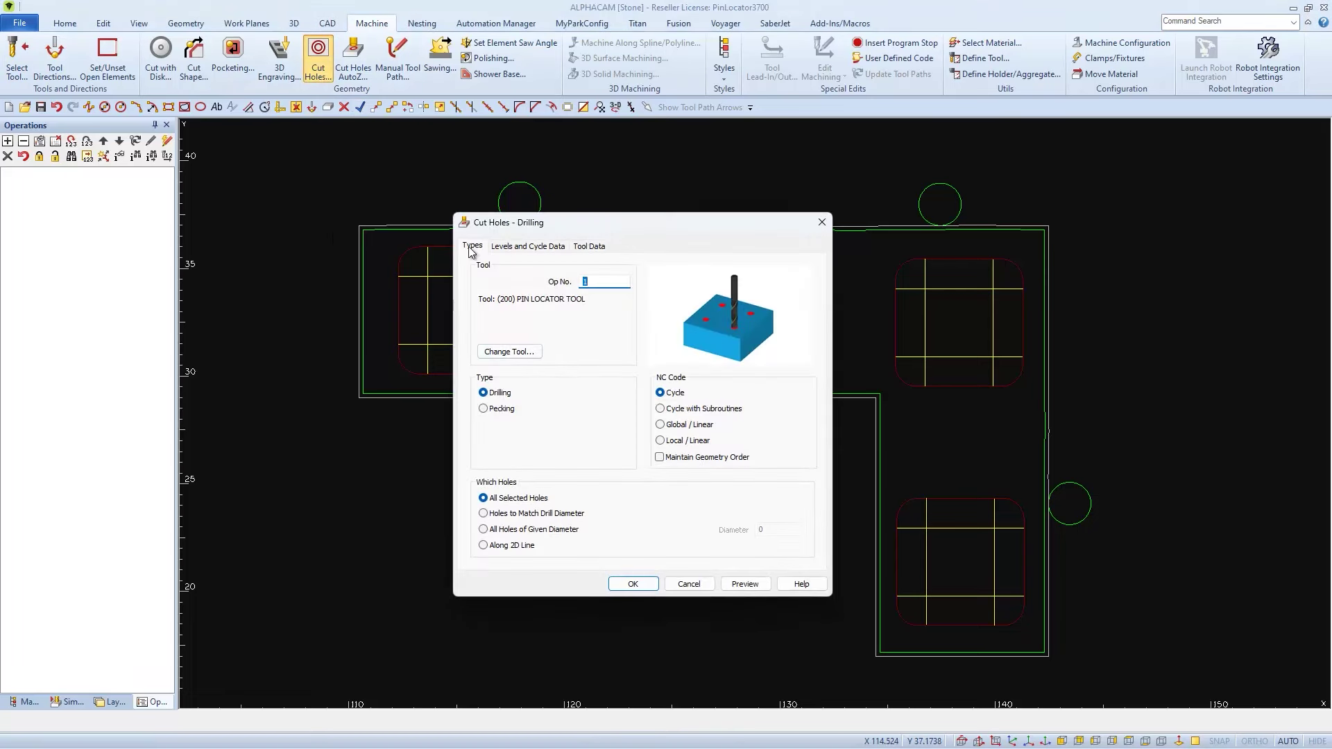
pyautogui.click(651, 585)
pyautogui.click(534, 216)
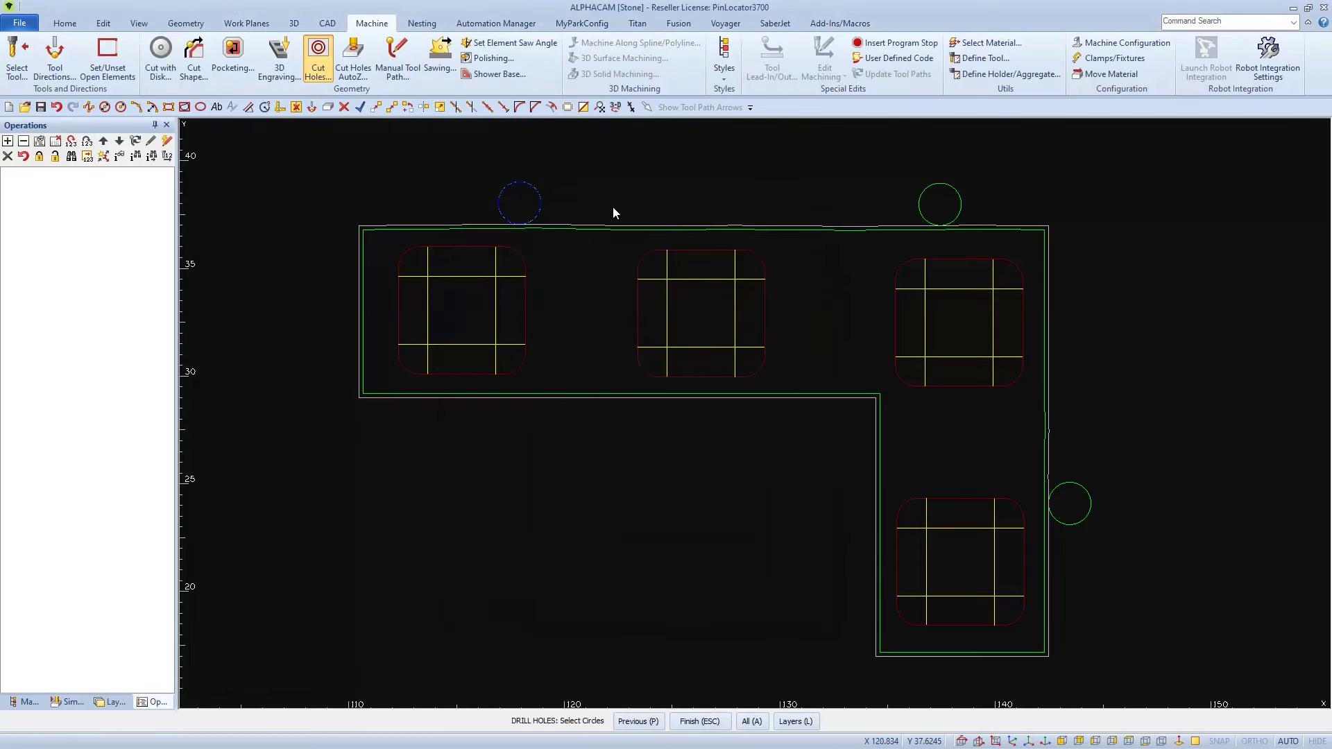
pyautogui.click(918, 207)
pyautogui.press('Escape')
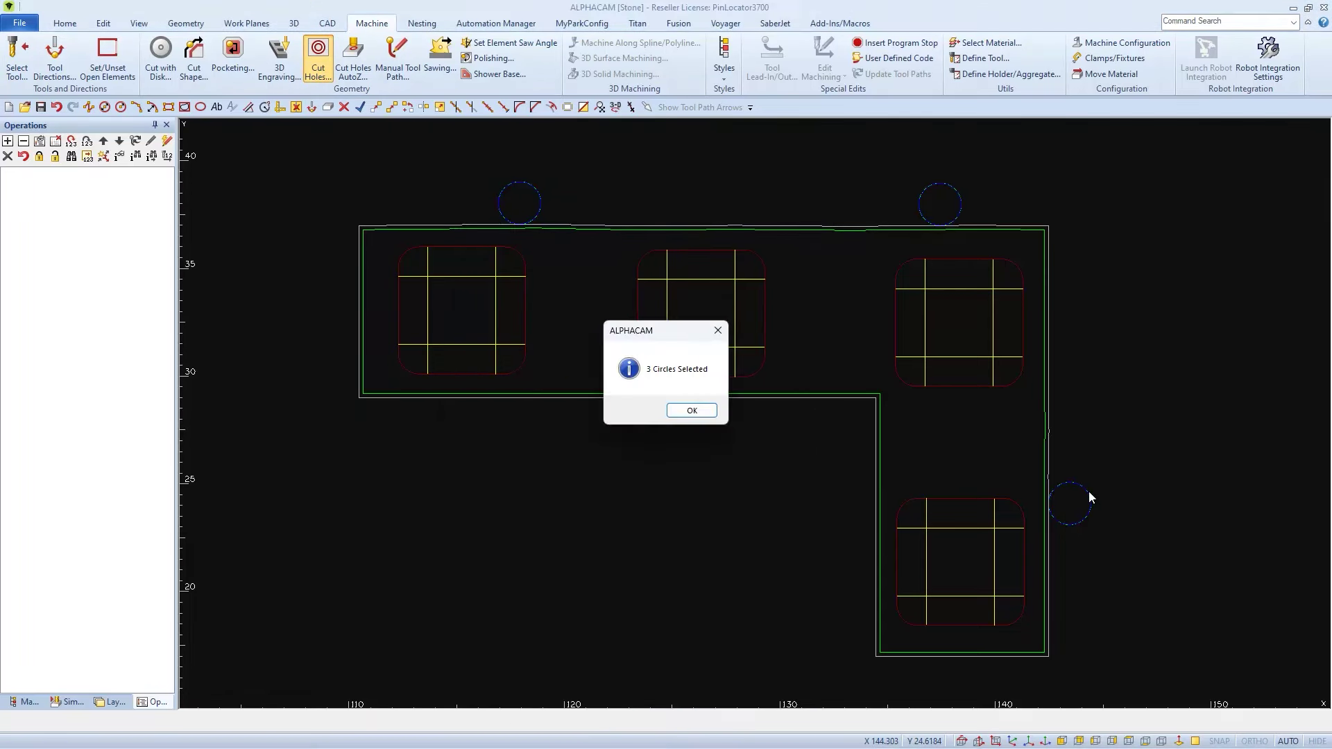
pyautogui.click(690, 414)
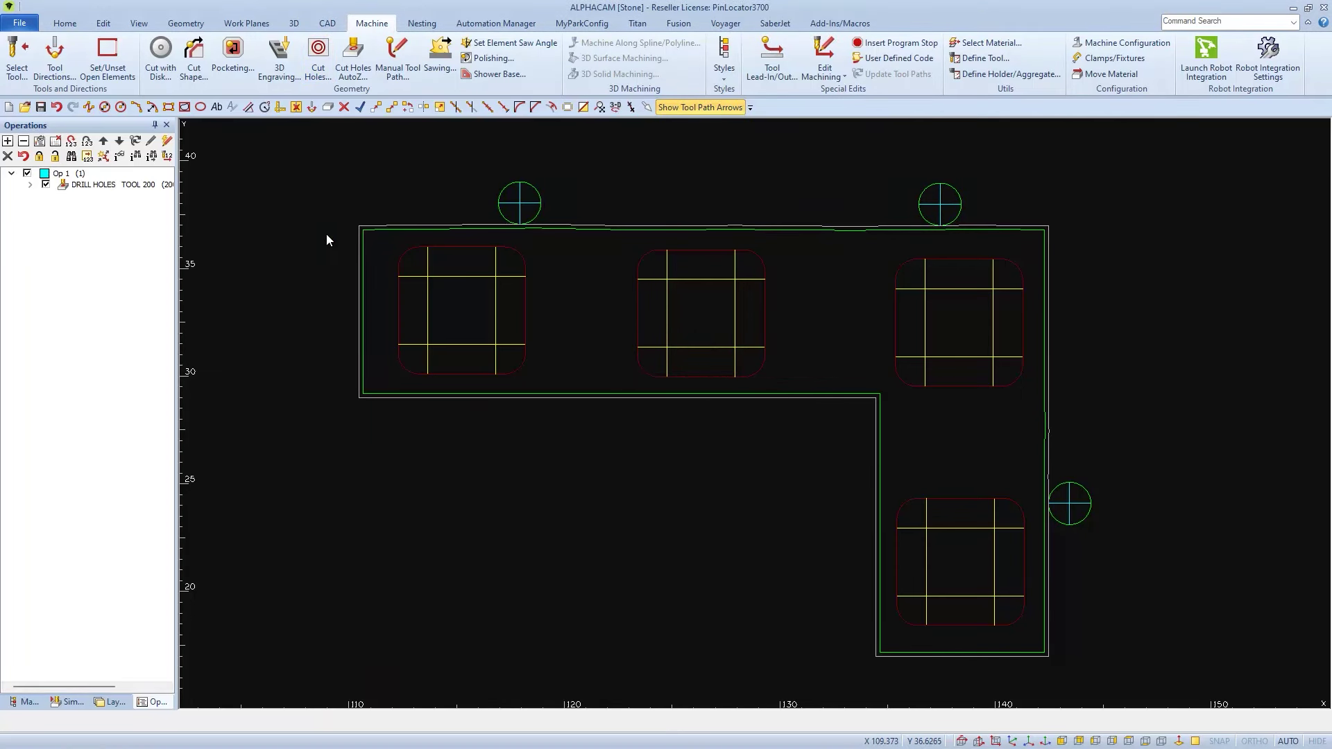
# - Save the DRILL HOLES operation as a new style named 'Part Pin Location'
pyautogui.click(135, 189)
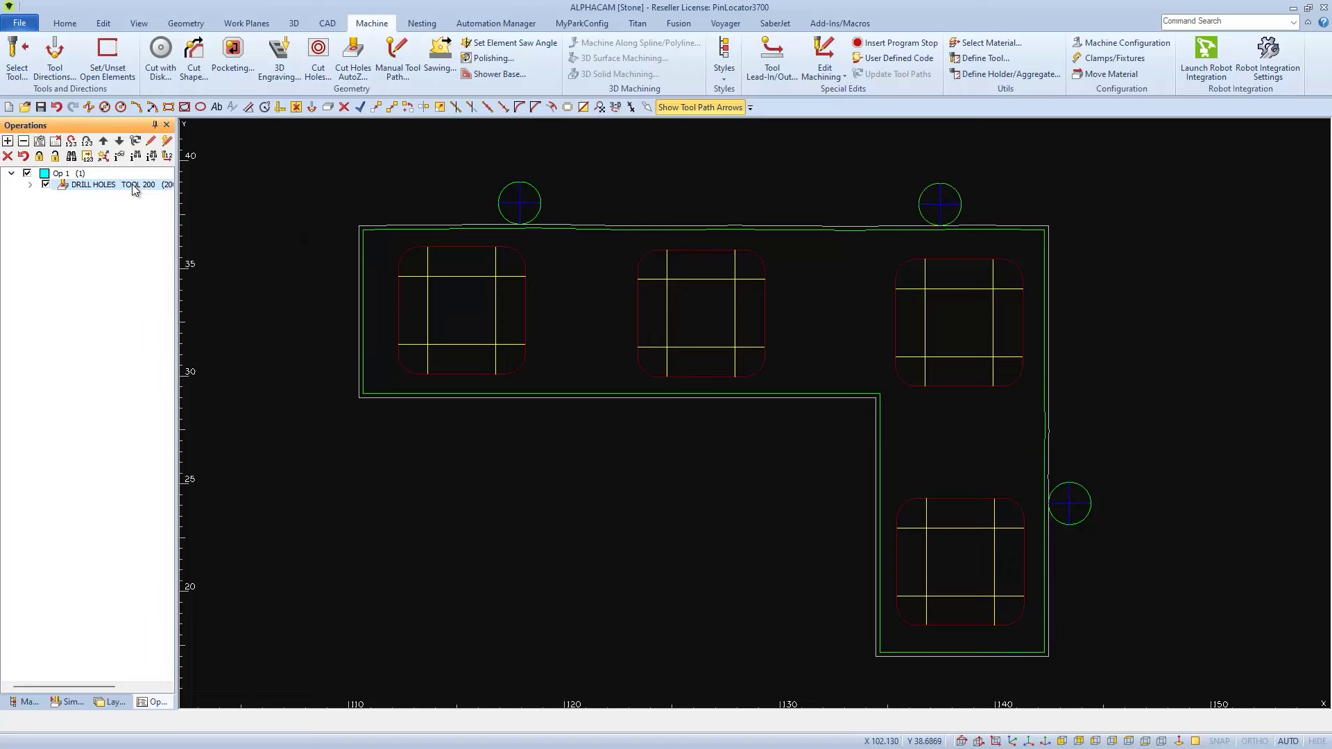
pyautogui.rightClick(135, 189)
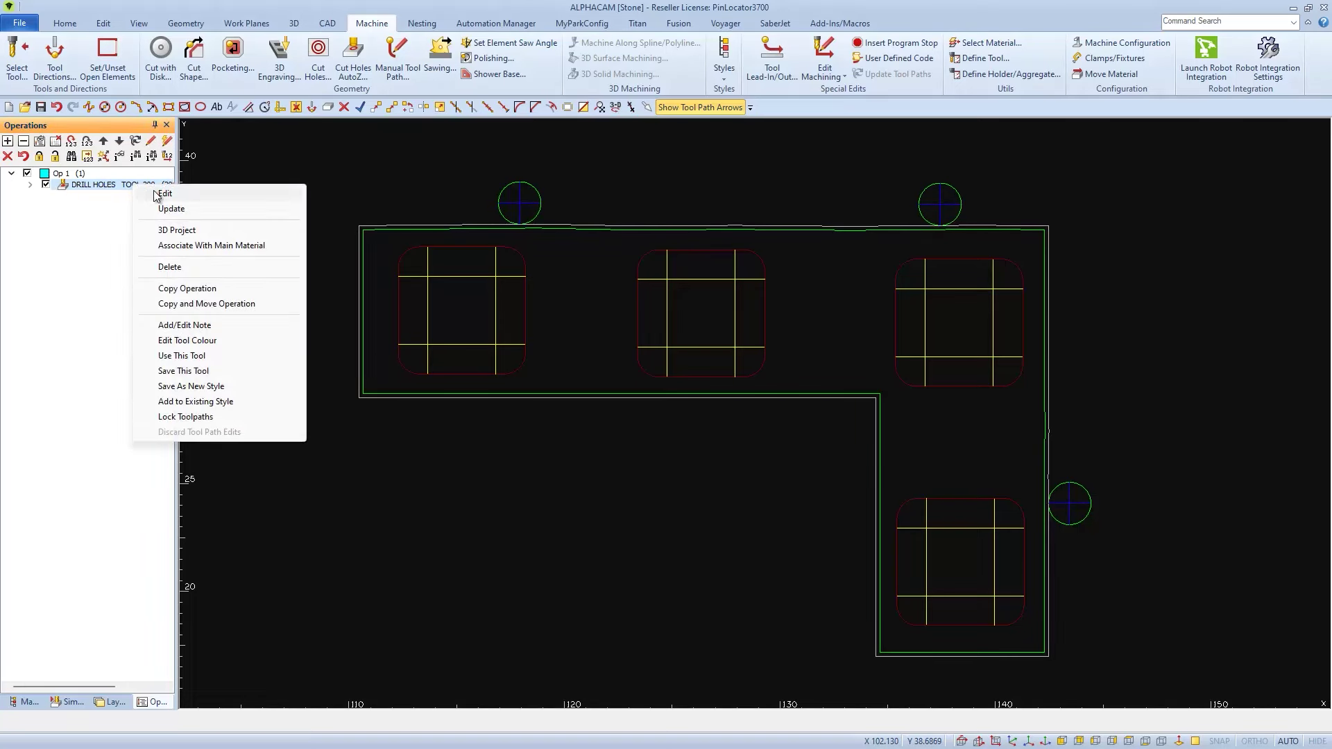
pyautogui.click(204, 387)
pyautogui.write('Part Pin Locatio')
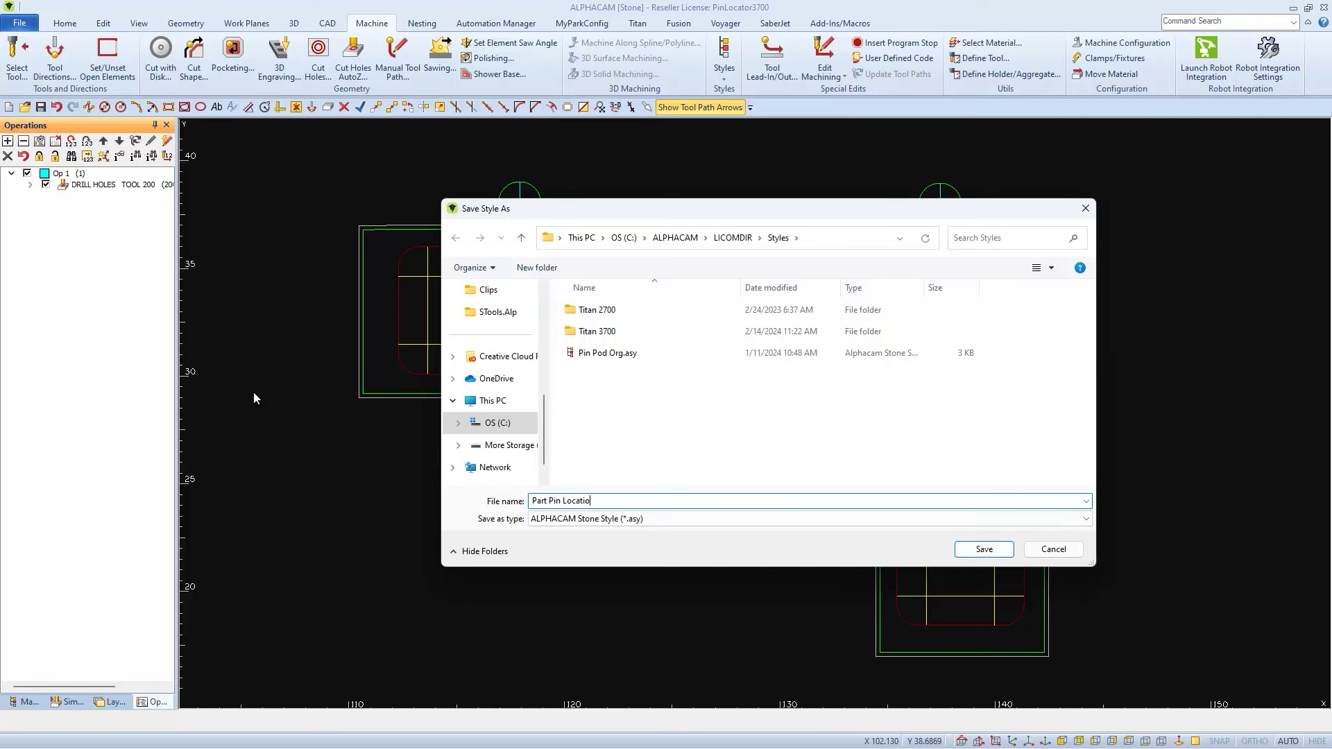
pyautogui.write('n')
pyautogui.click(969, 554)
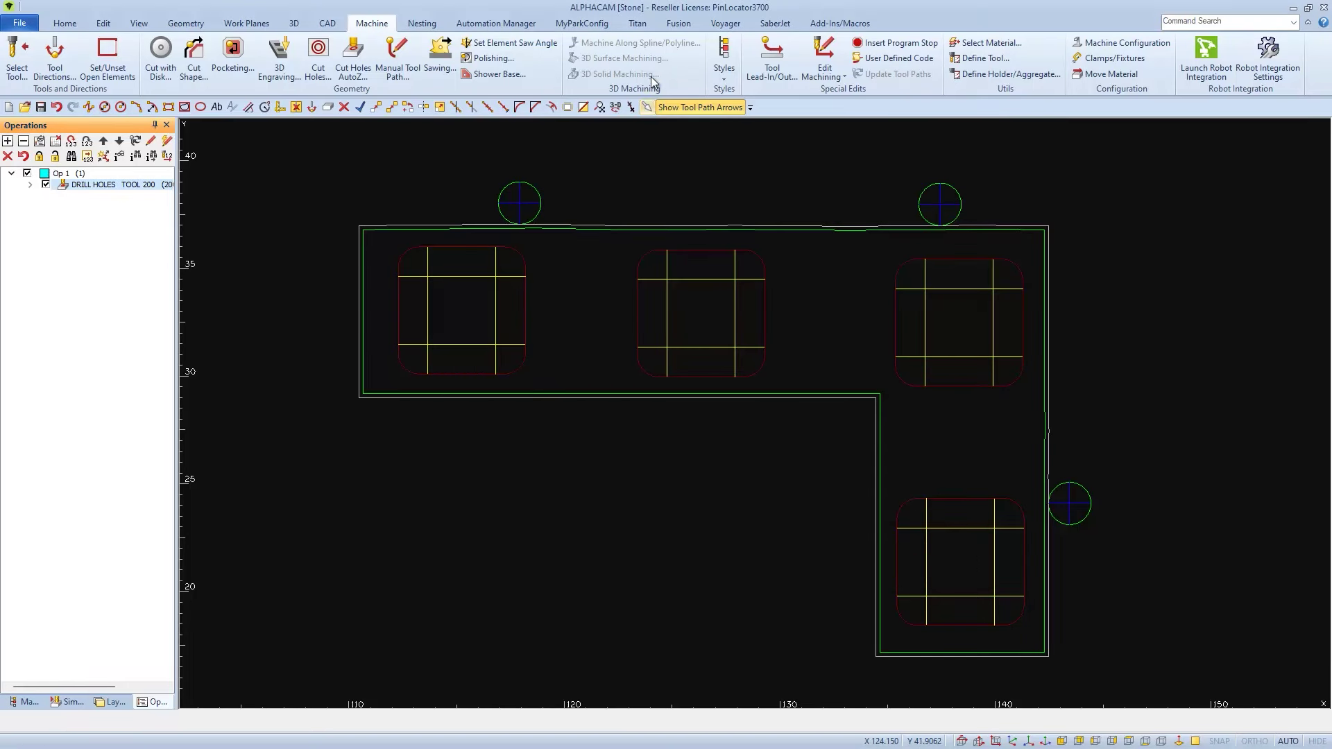
pyautogui.click(639, 26)
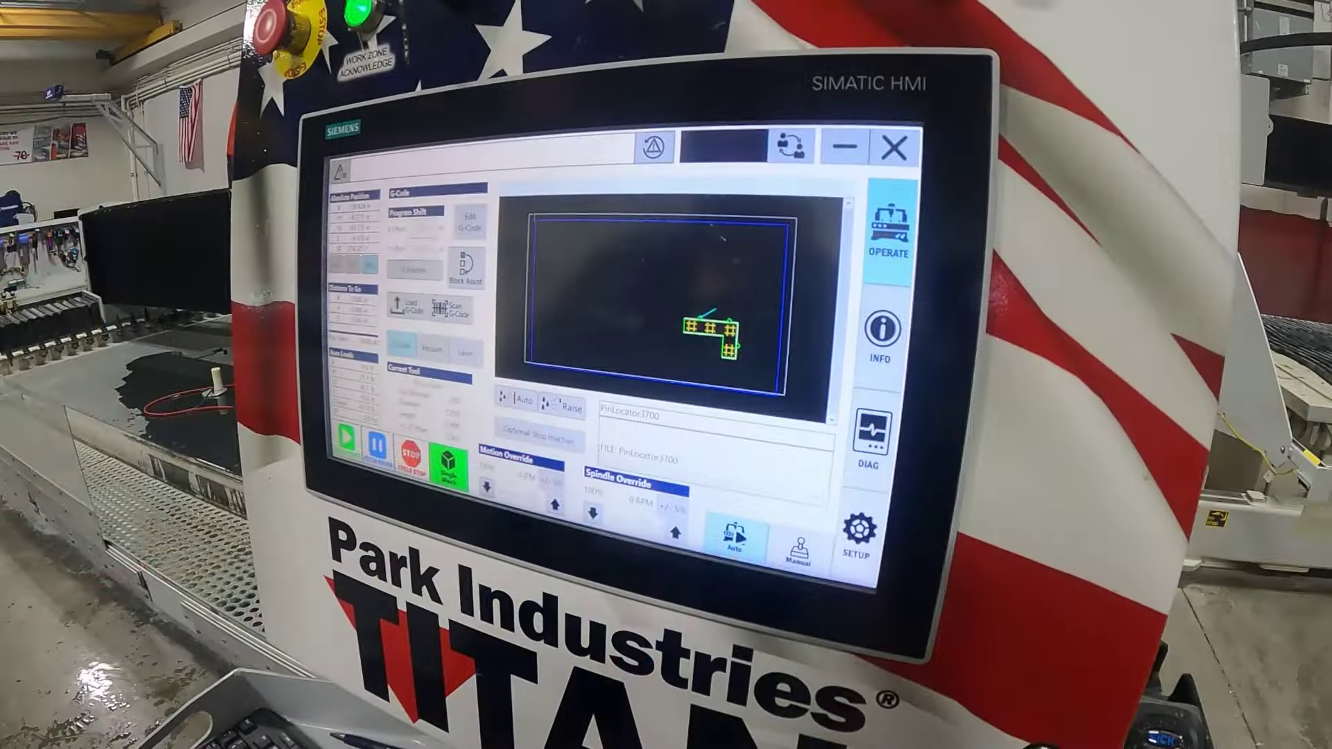
# - Start the program from line N29, the (200) LOCATOR TOOL Path 2
pyautogui.click(465, 267)
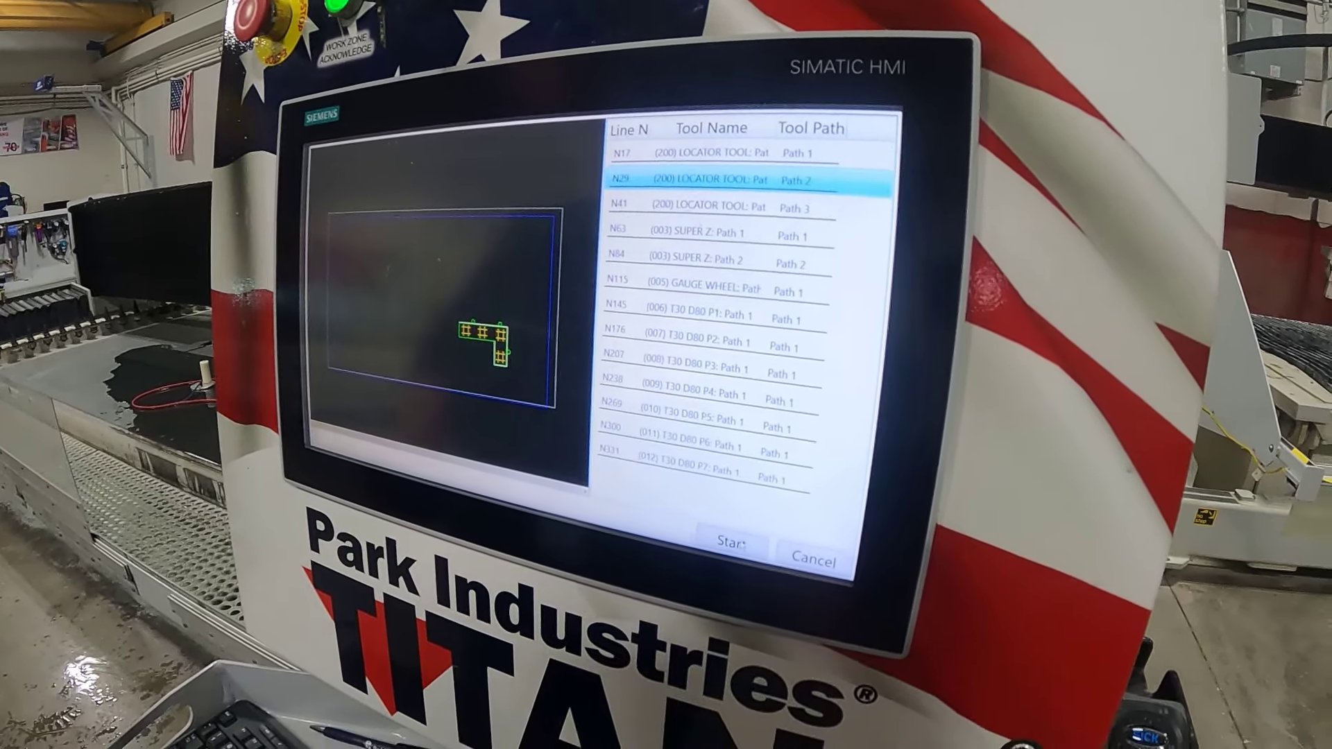
pyautogui.click(730, 555)
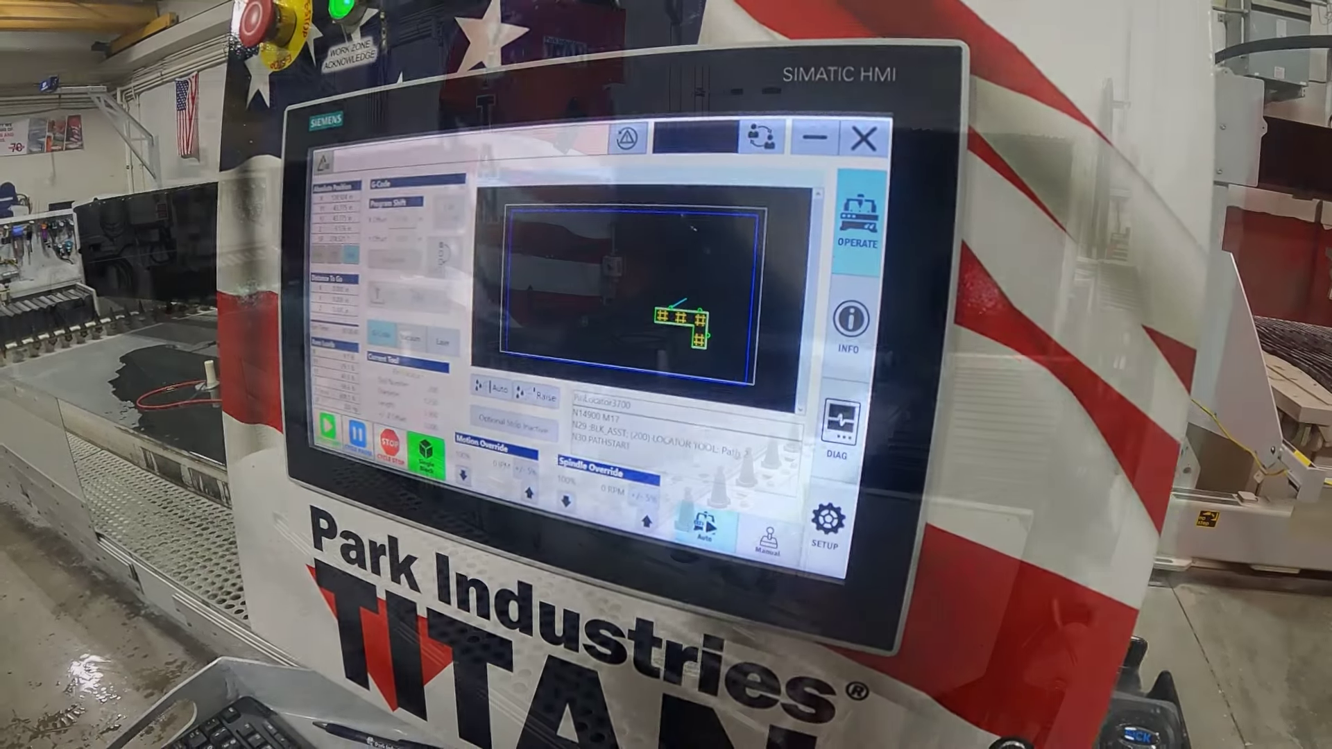